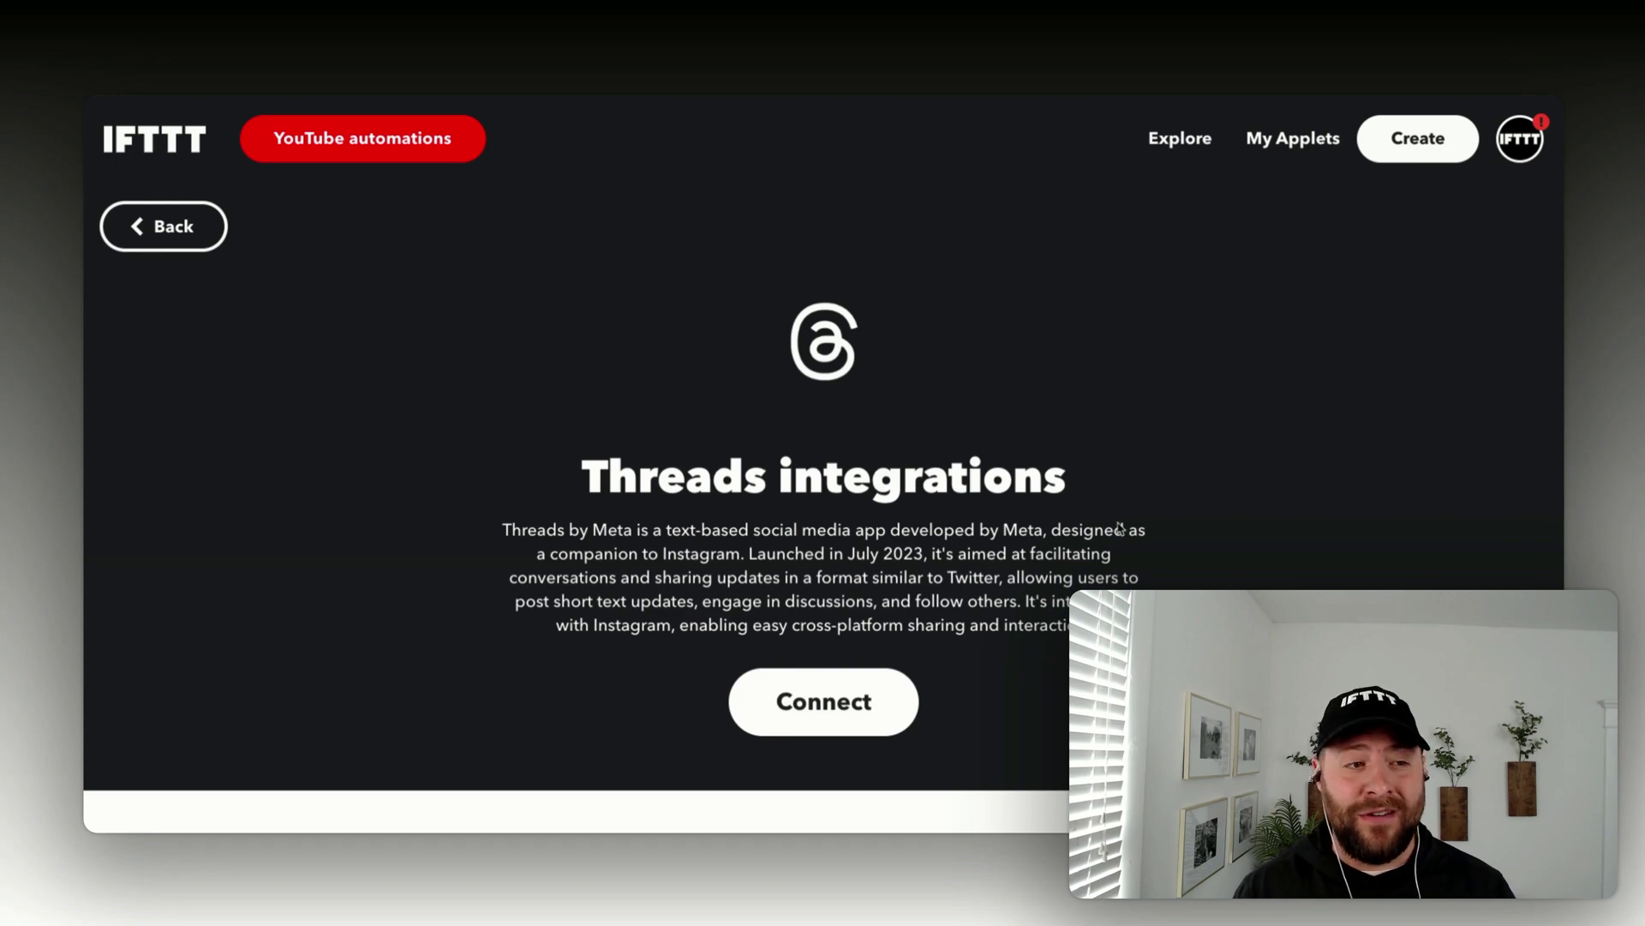
- Review Threads' Pro+ 'Get followers count' query and its text, link, video and carousel post actions
scroll(1121, 526, "down", 1)
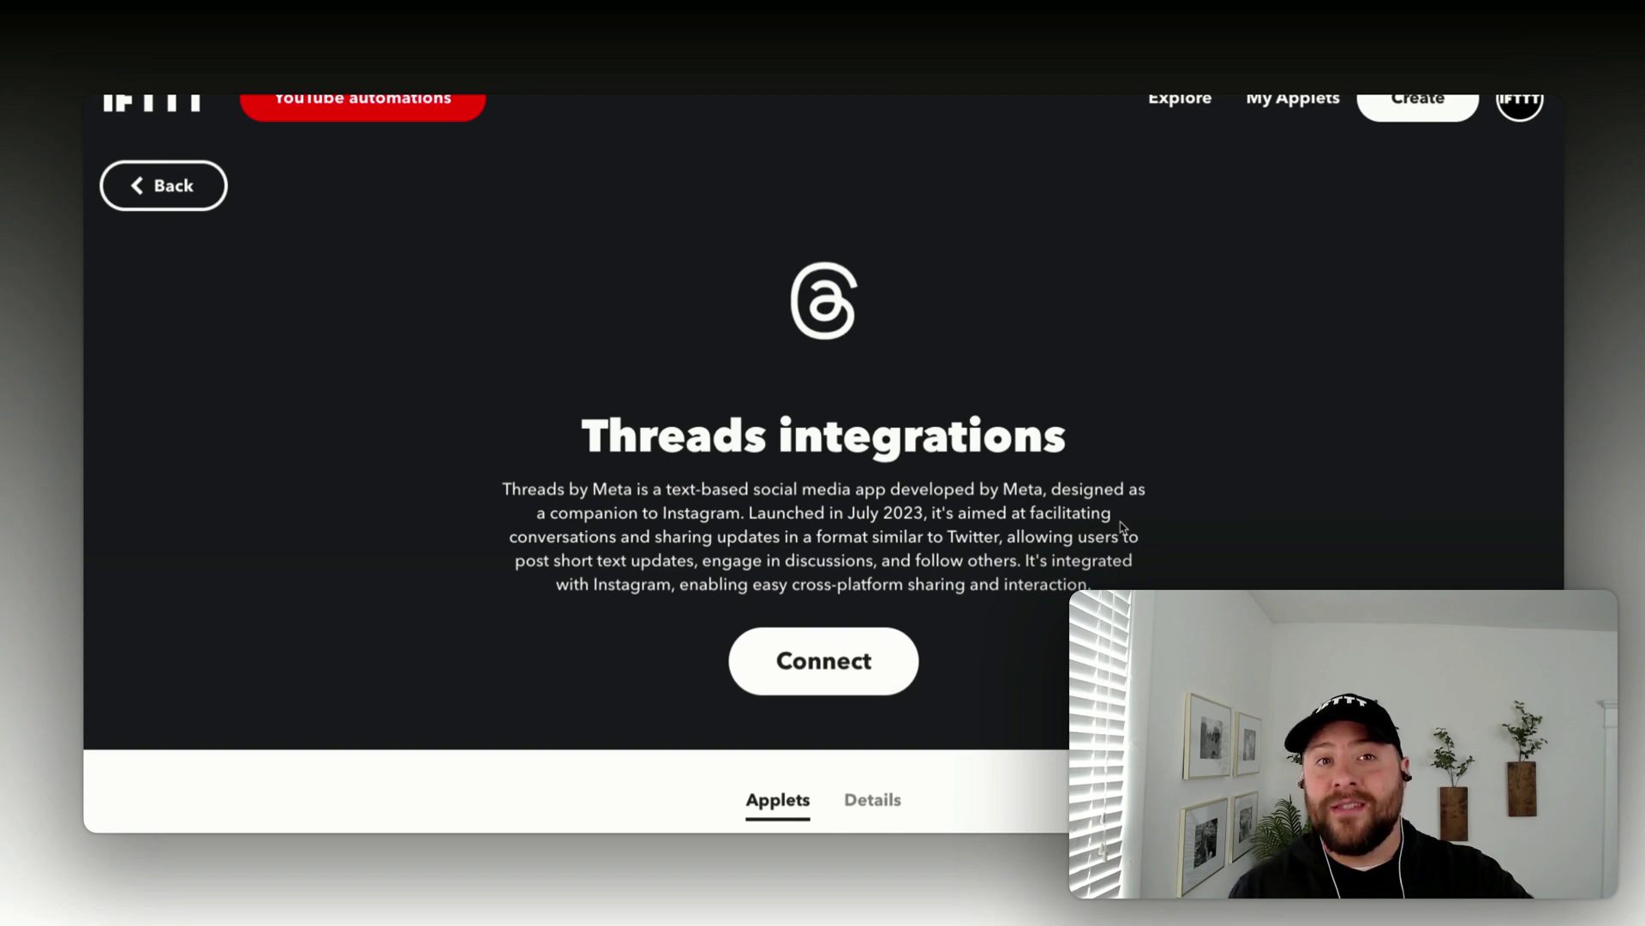
scroll(1120, 526, "down", 5)
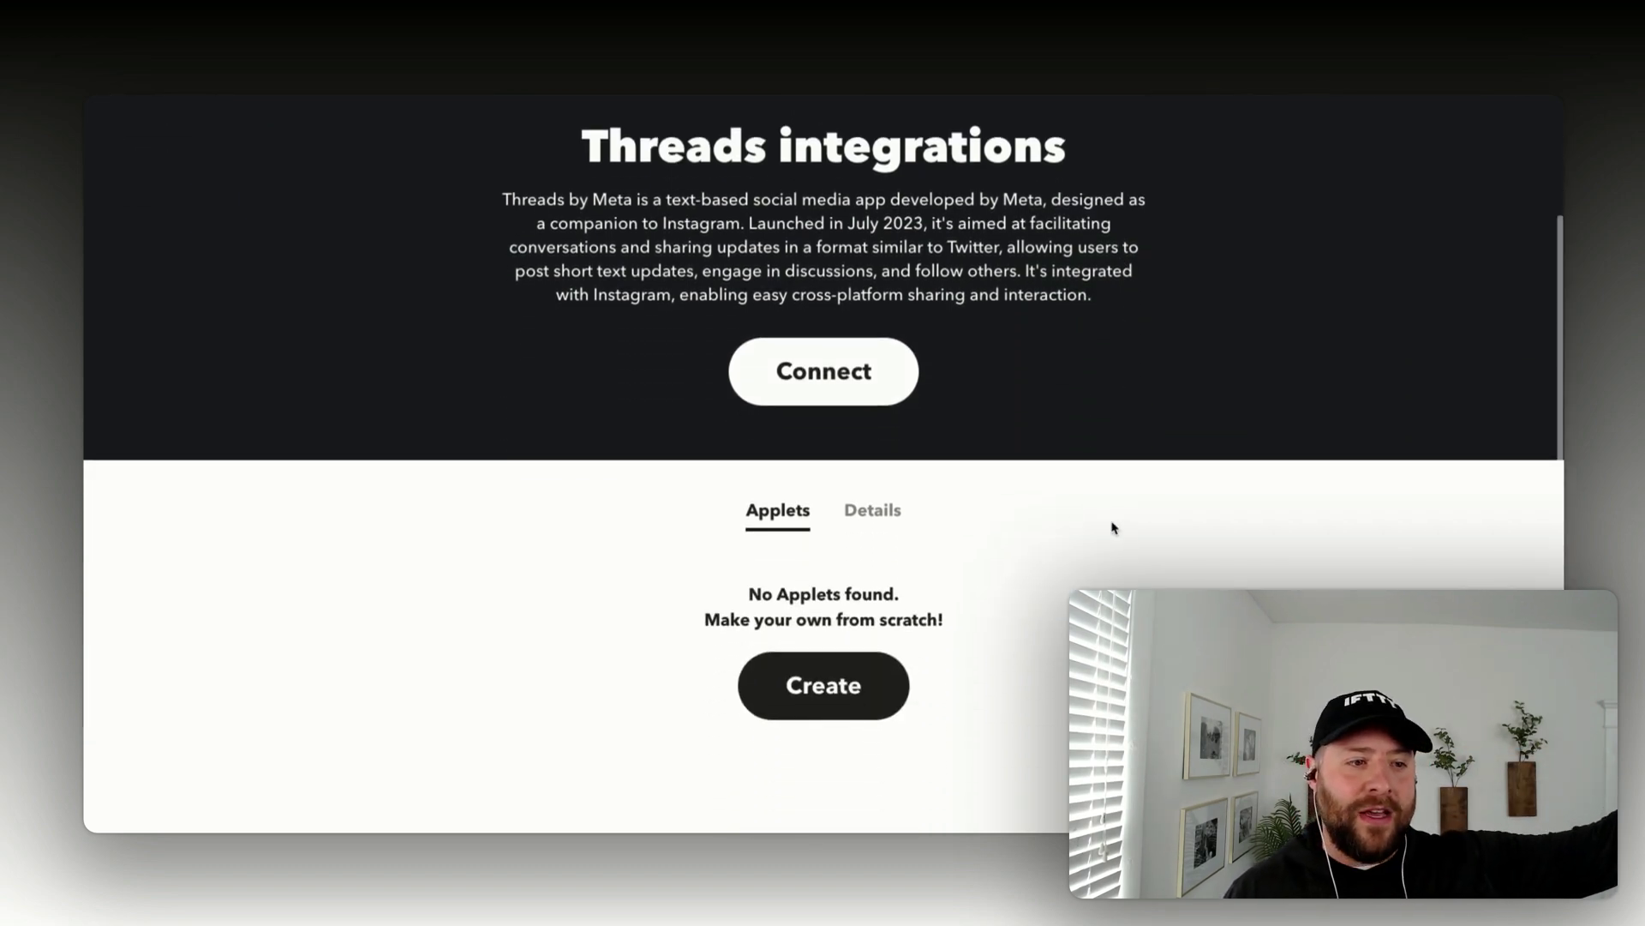
left_click(875, 514)
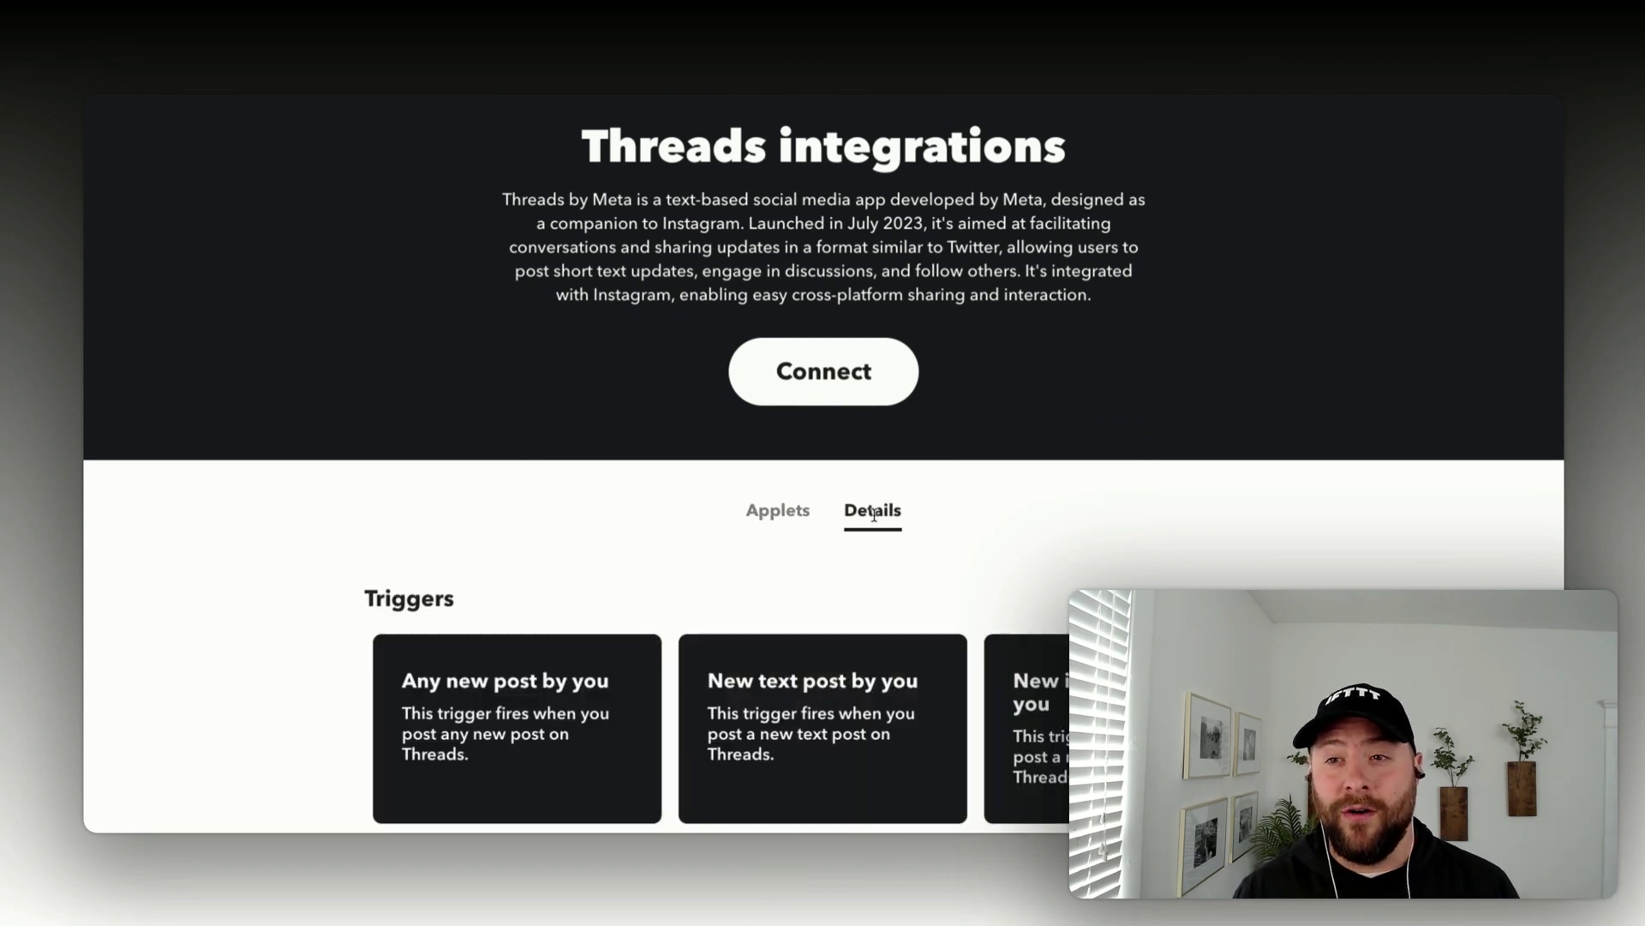
scroll(874, 514, "down", 7)
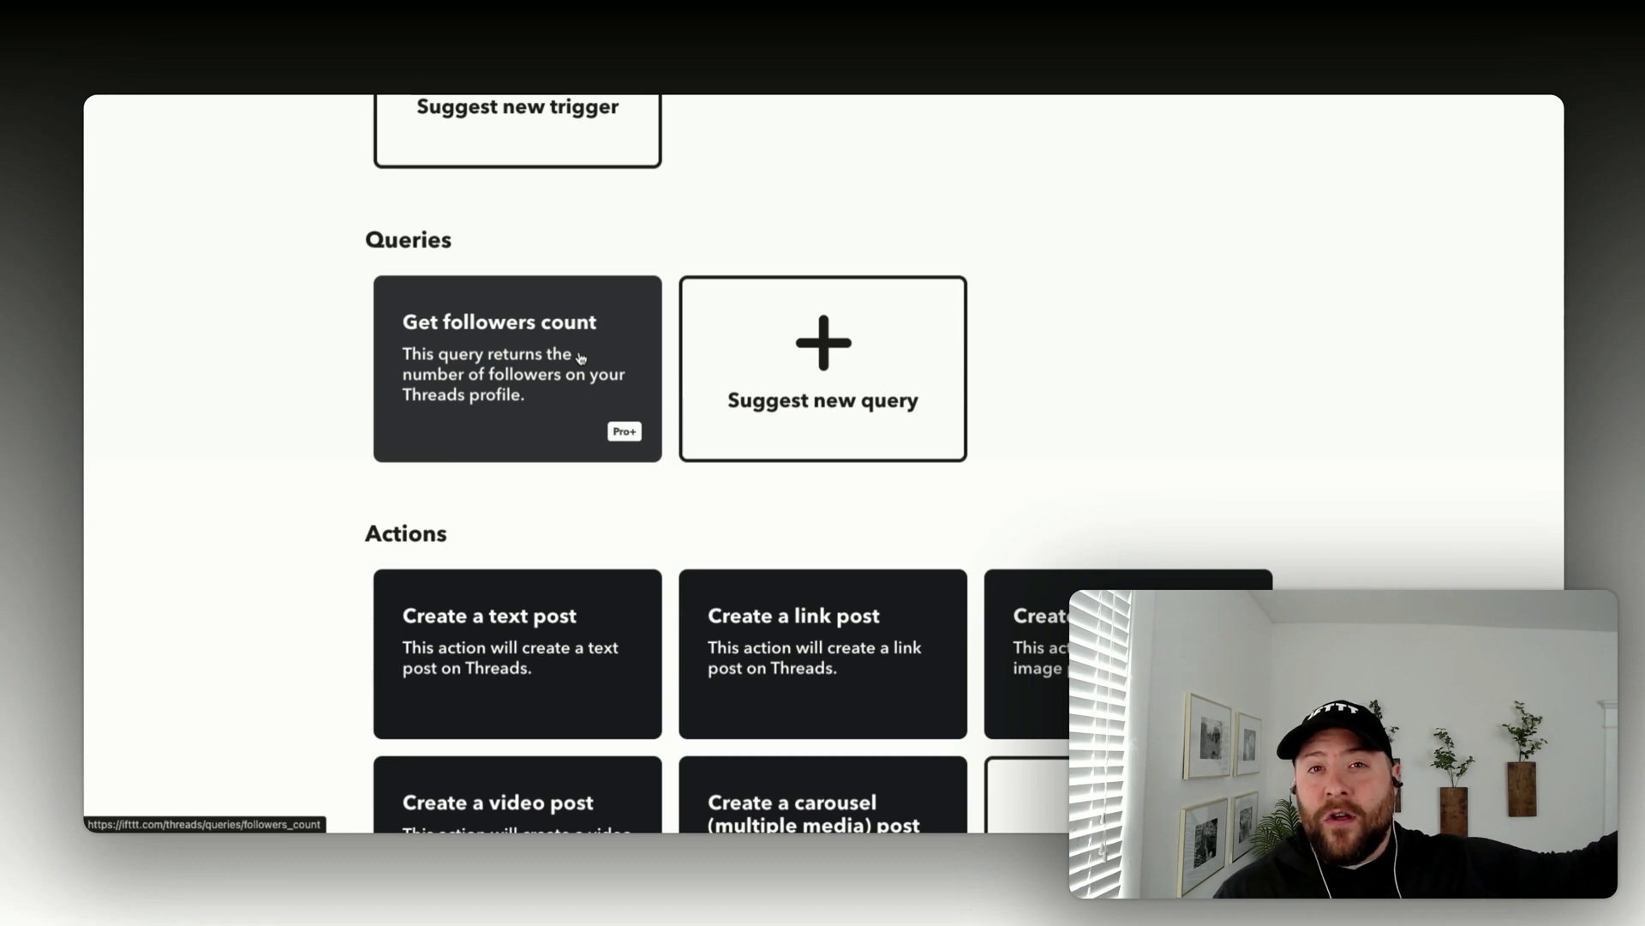
- Scroll further down through the list of Threads actions
scroll(581, 358, "down", 1)
scroll(581, 359, "down", 5)
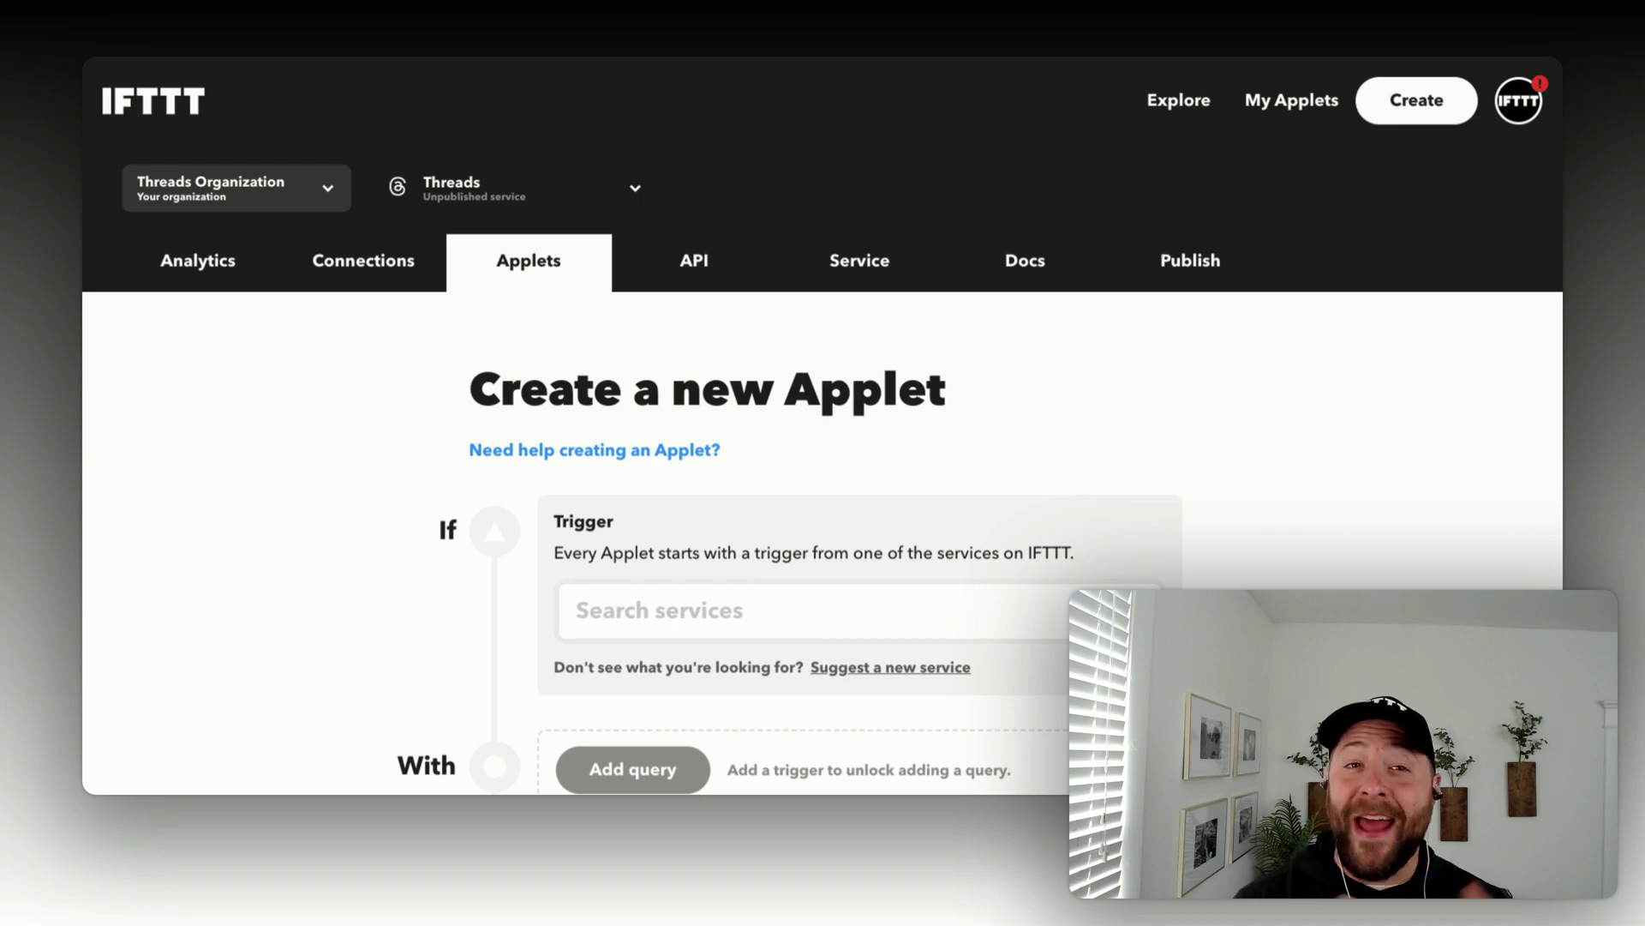
- Look over the If, With, When, Wait and Then steps, then focus the trigger's service search
scroll(972, 411, "down", 5)
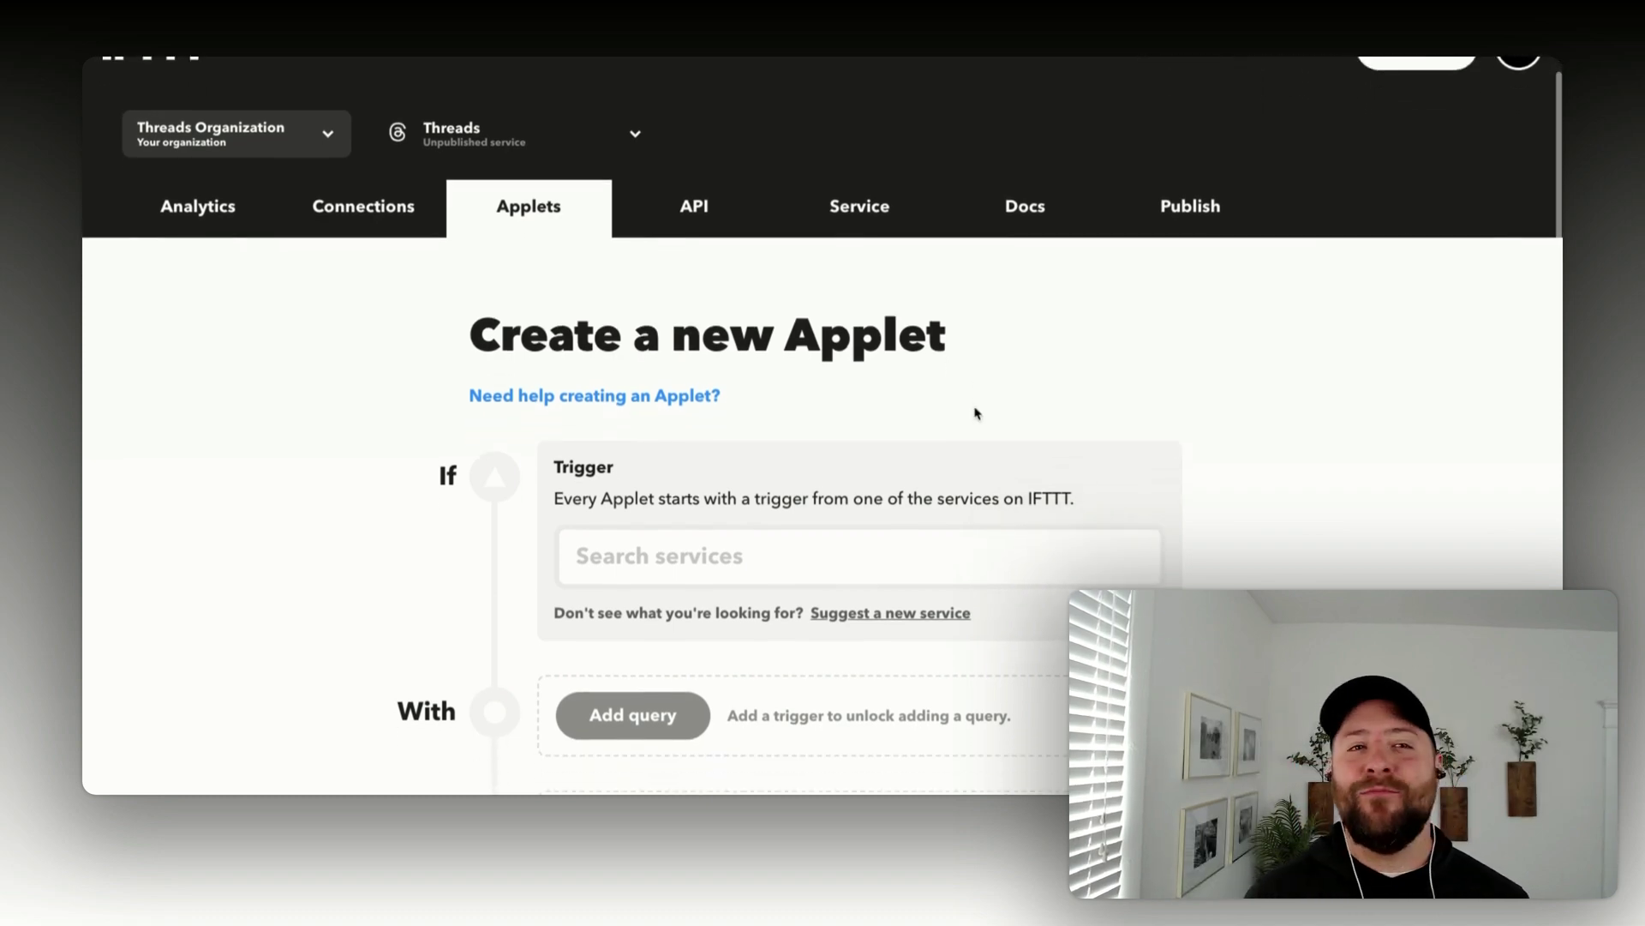
scroll(975, 413, "down", 7)
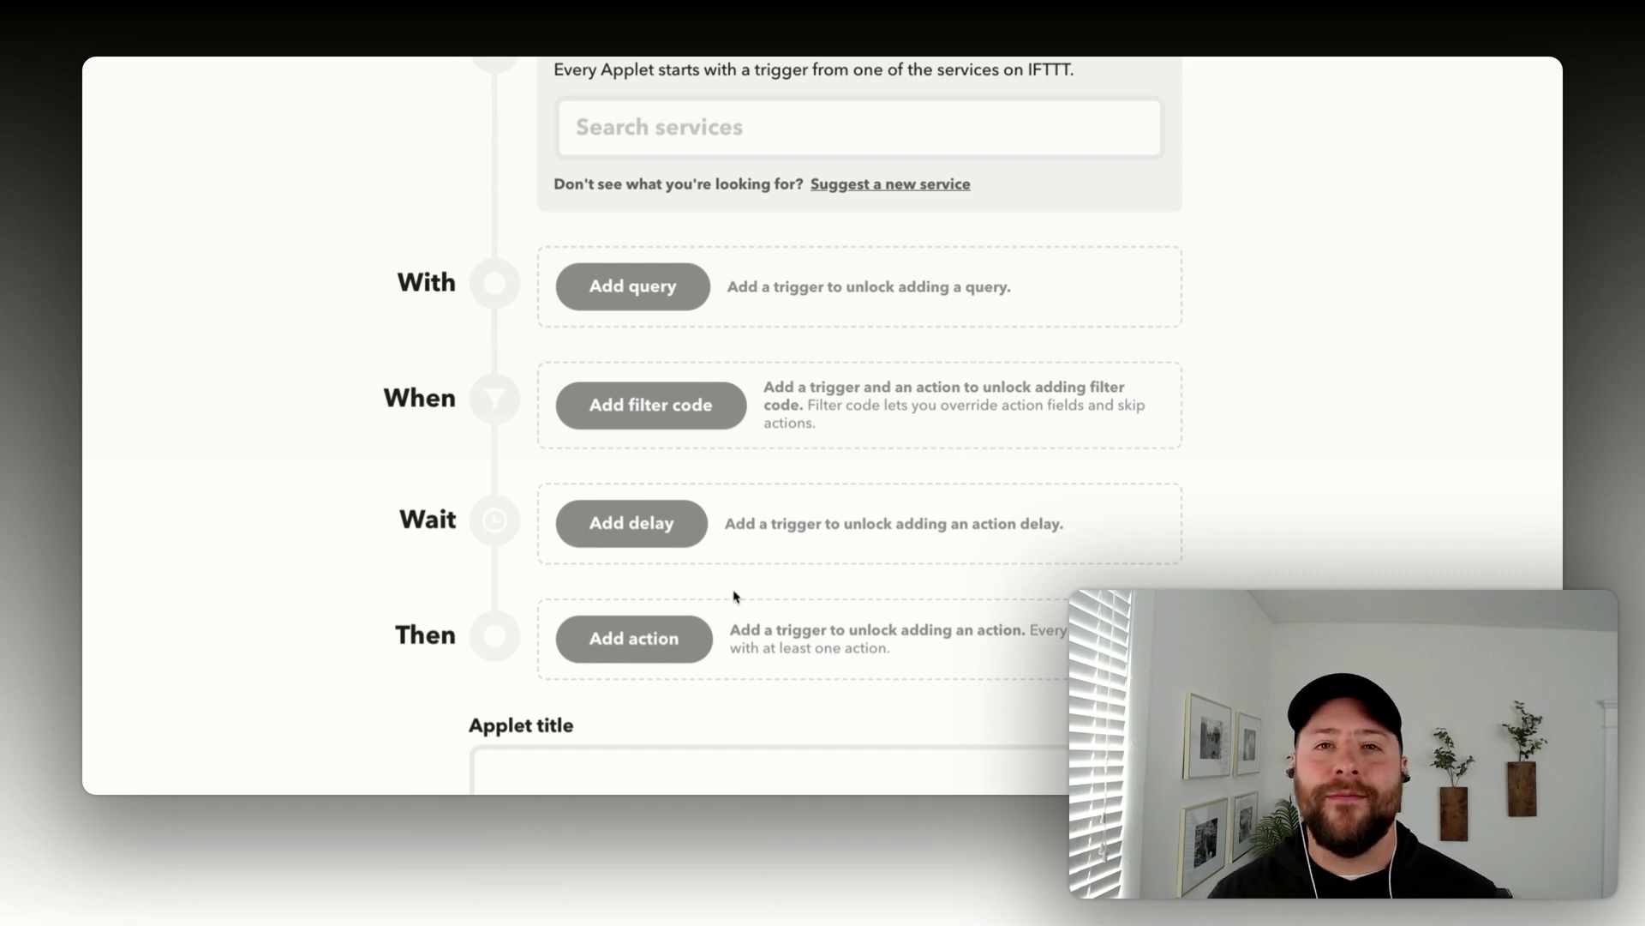
scroll(733, 378, "up", 6)
left_click(734, 378)
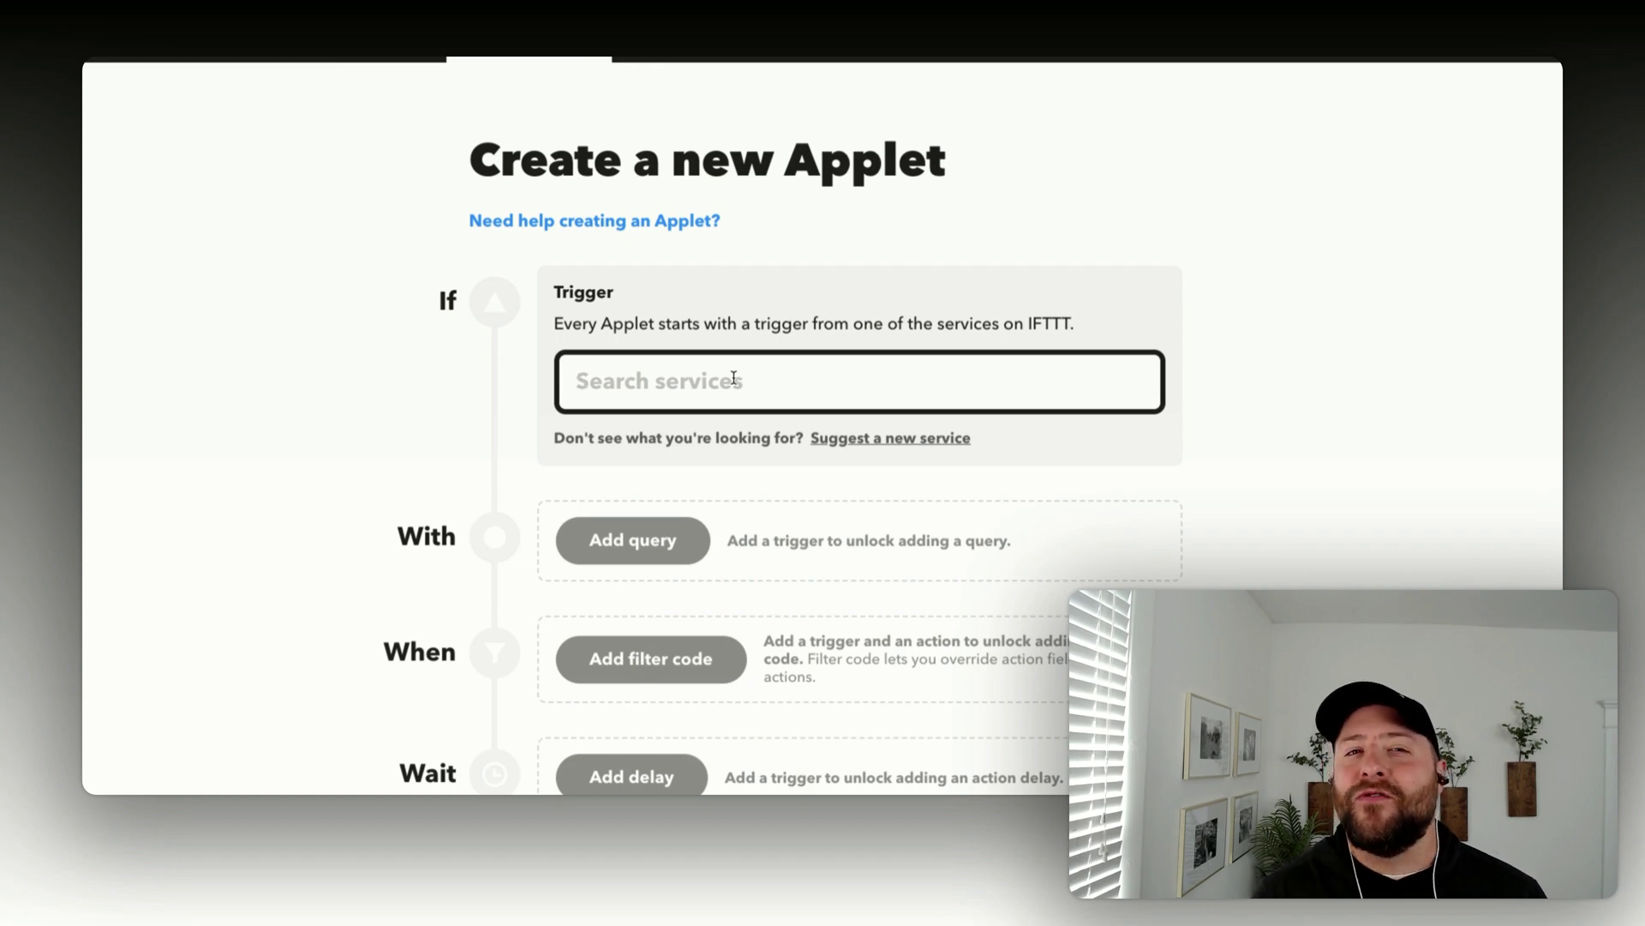
- Search 'pre' and pick English Premier League News with its Leeds United new-post trigger
type("pre")
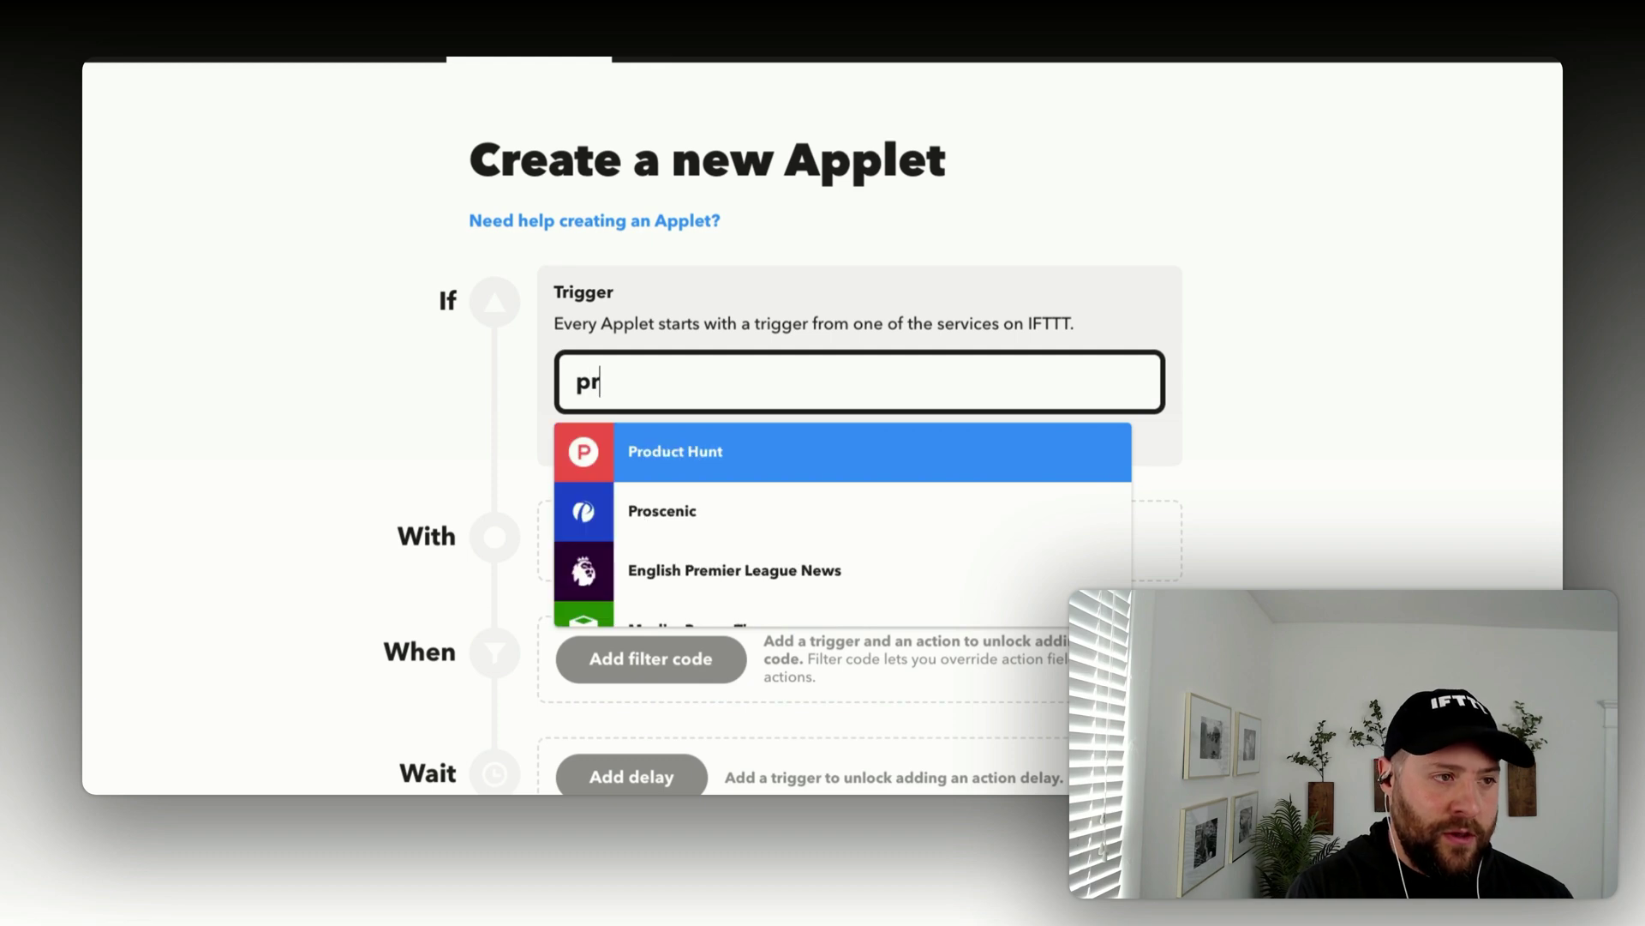
left_click(636, 453)
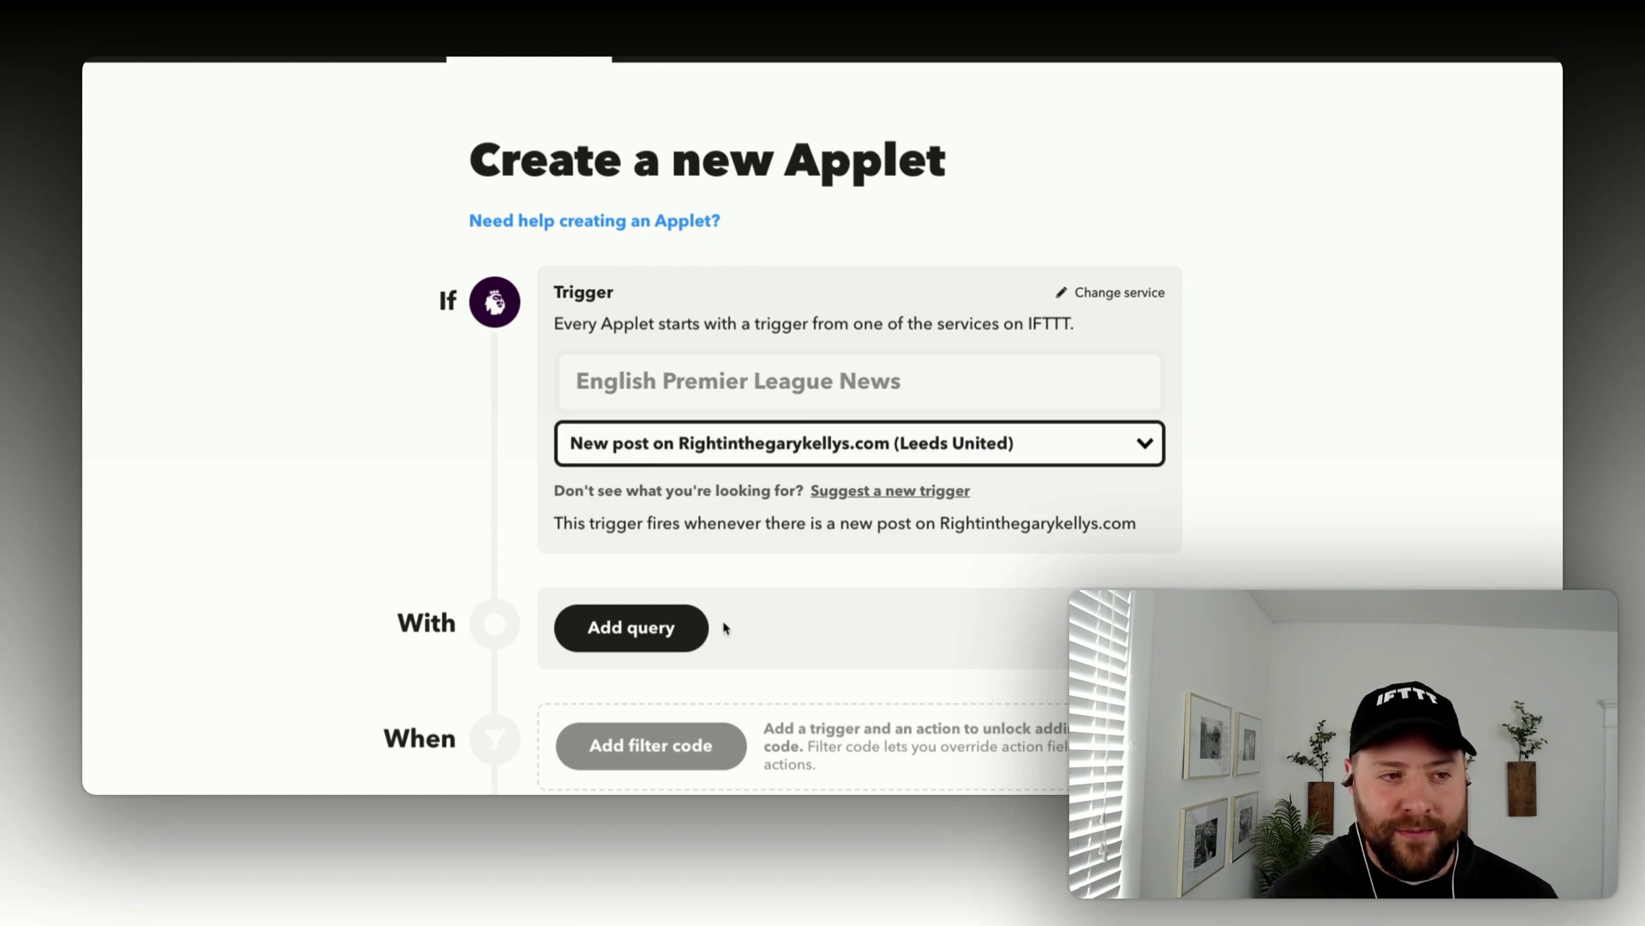
scroll(724, 628, "down", 1)
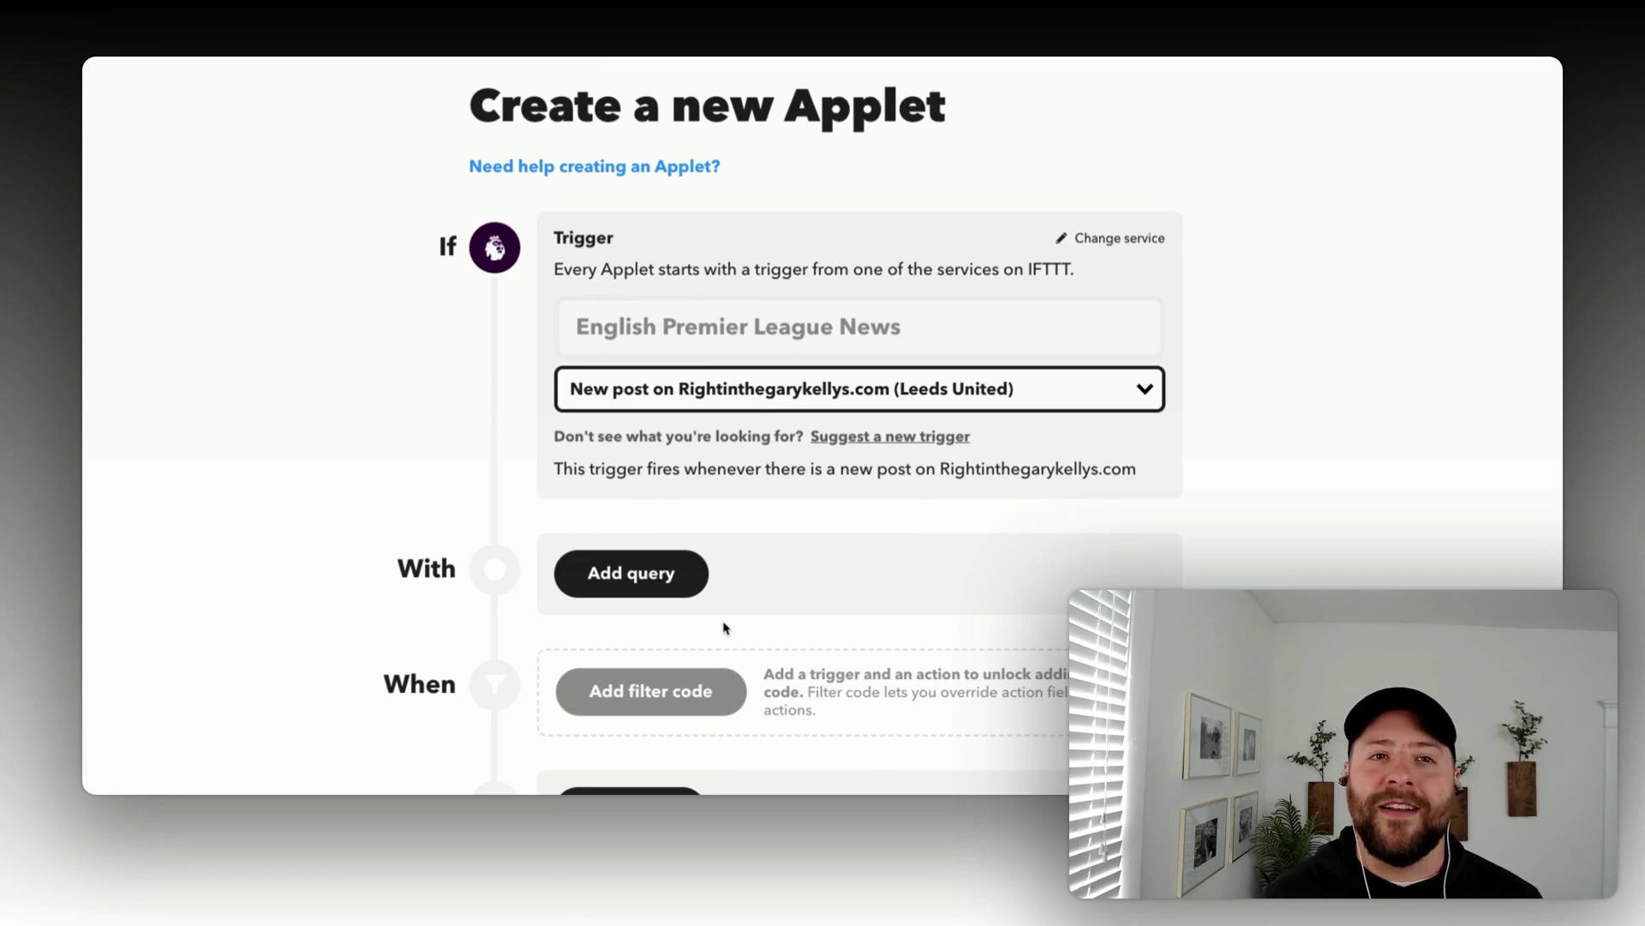
scroll(725, 628, "down", 5)
- Add a Threads 'Create a link post' action, found by searching 'threads'
left_click(621, 609)
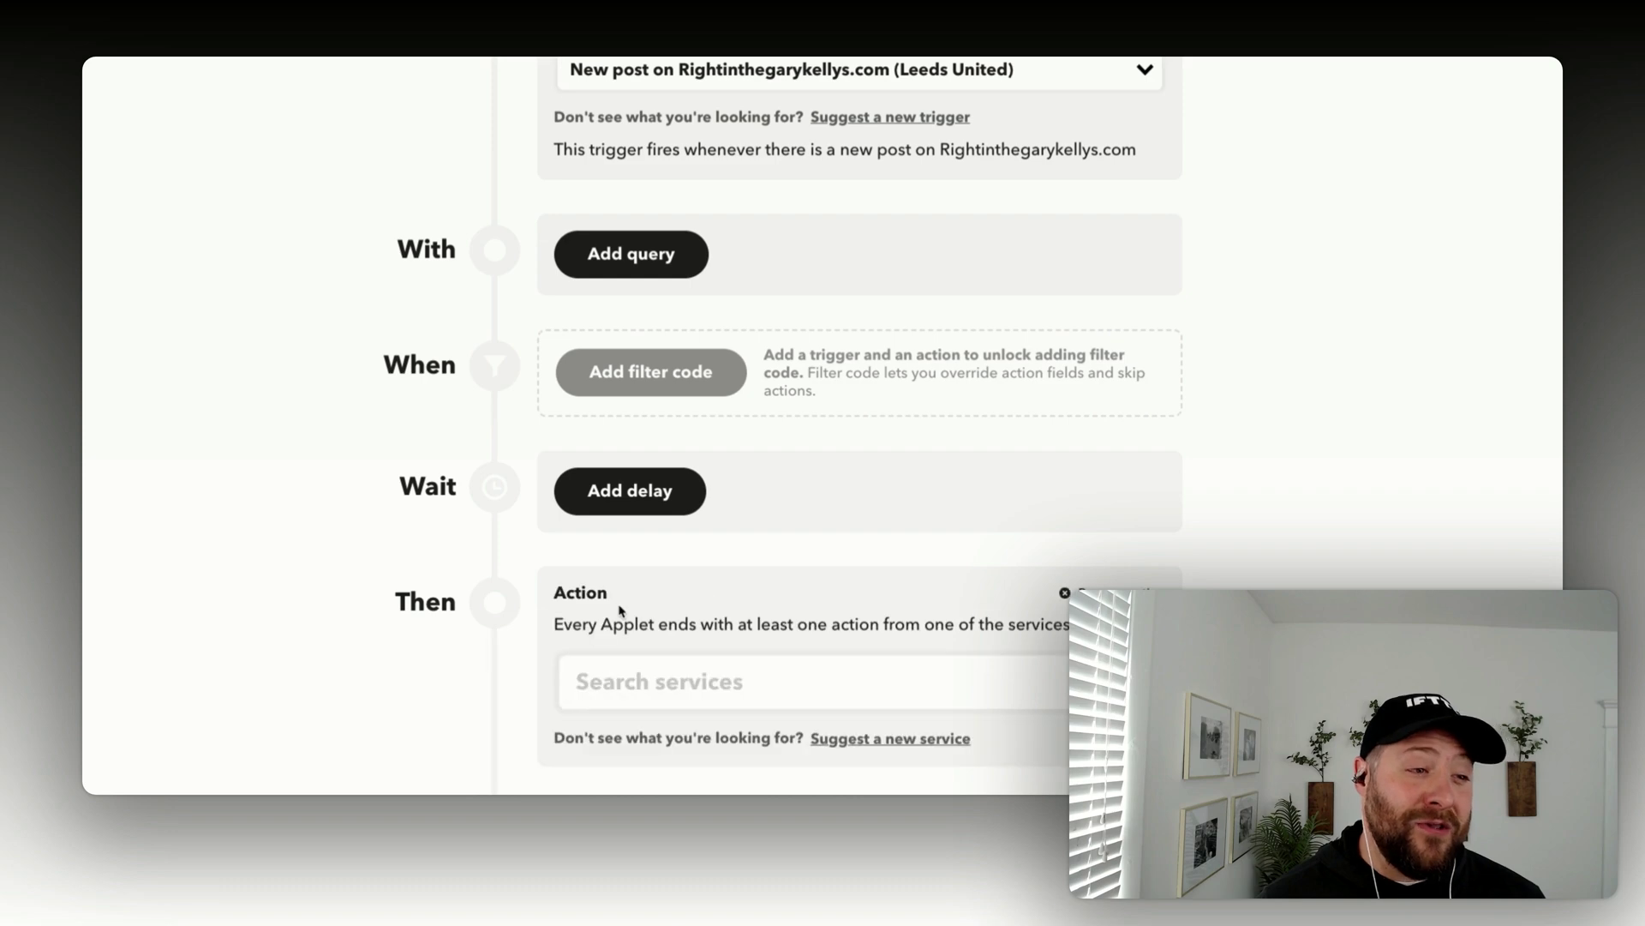
scroll(622, 612, "down", 2)
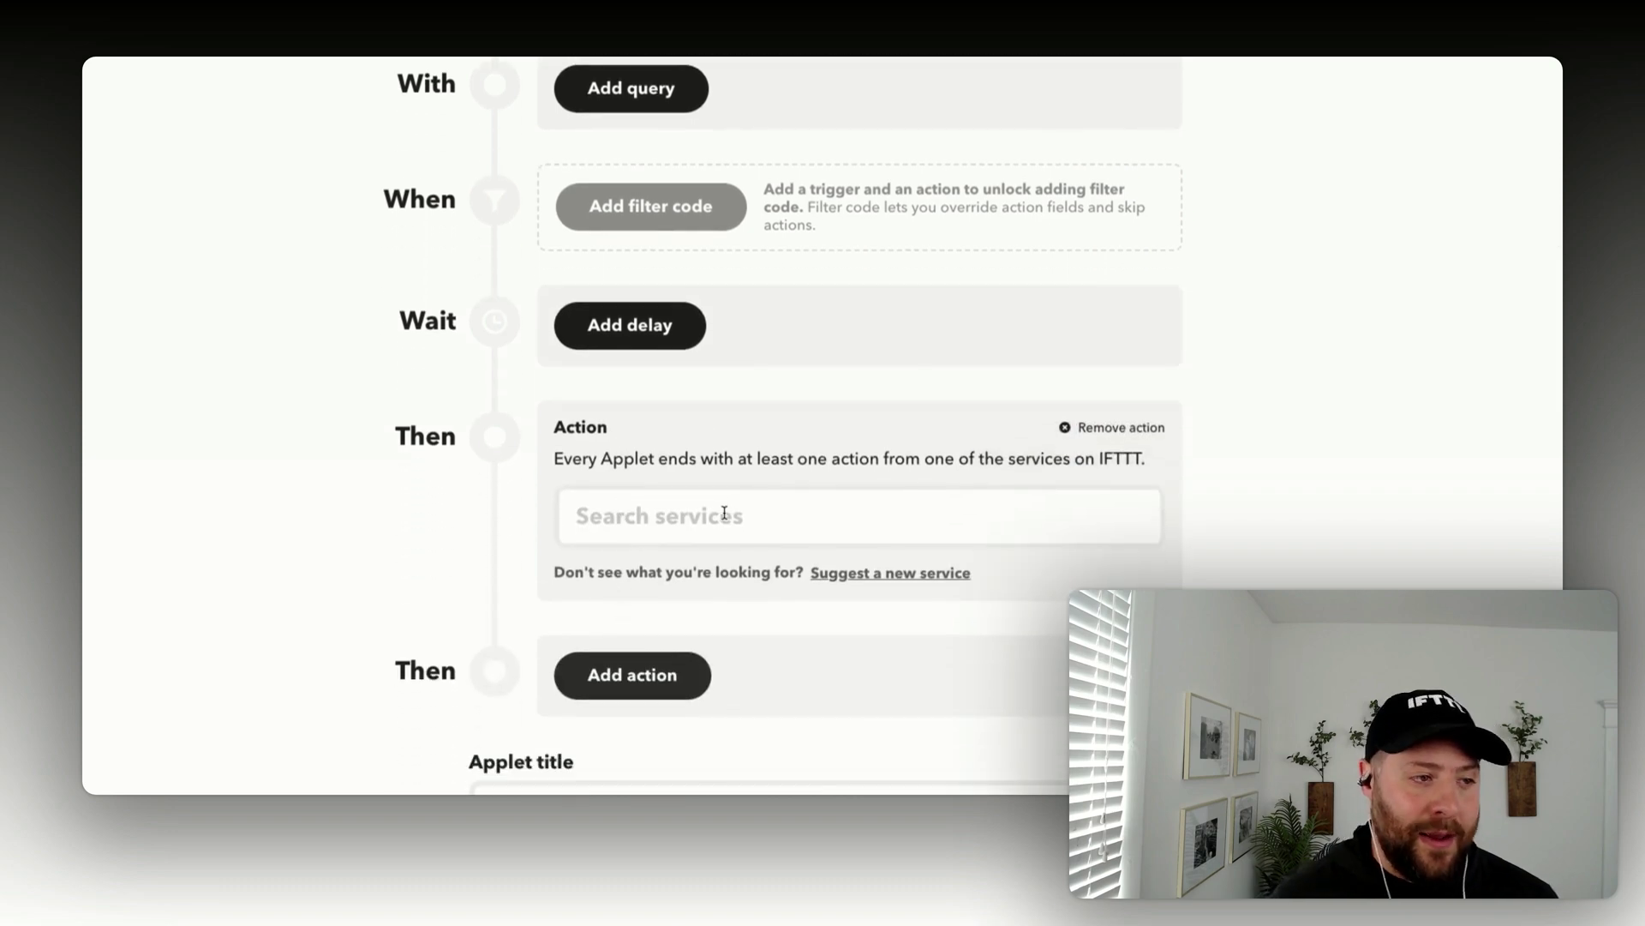
left_click(724, 514)
type("threads")
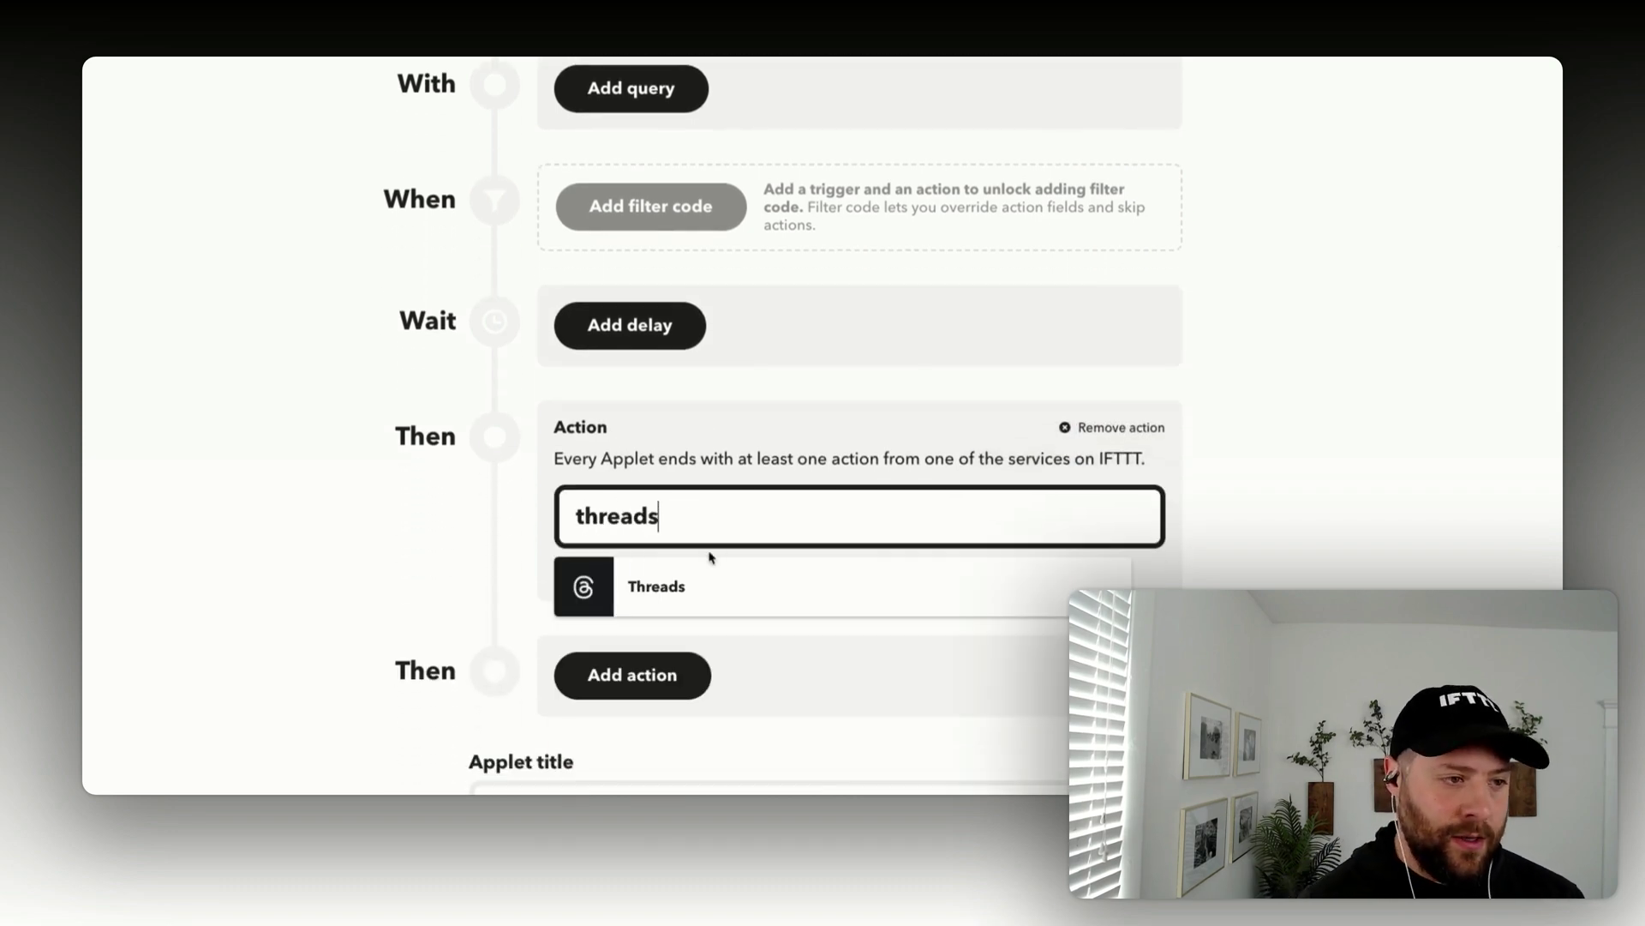
left_click(711, 582)
left_click(710, 582)
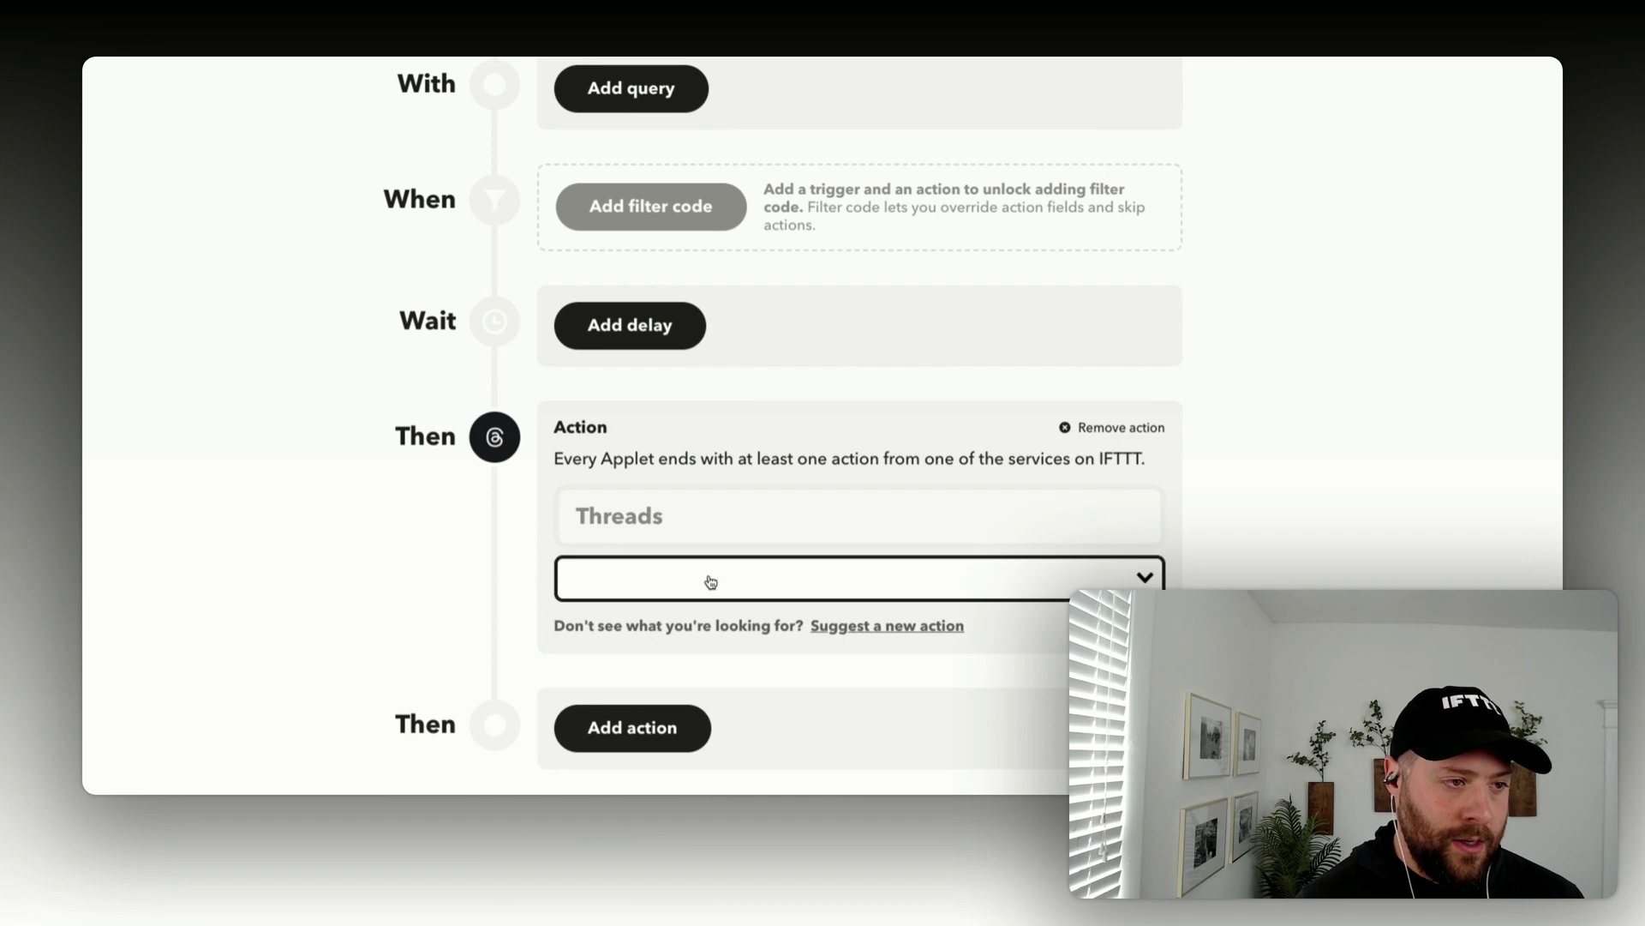
left_click(700, 638)
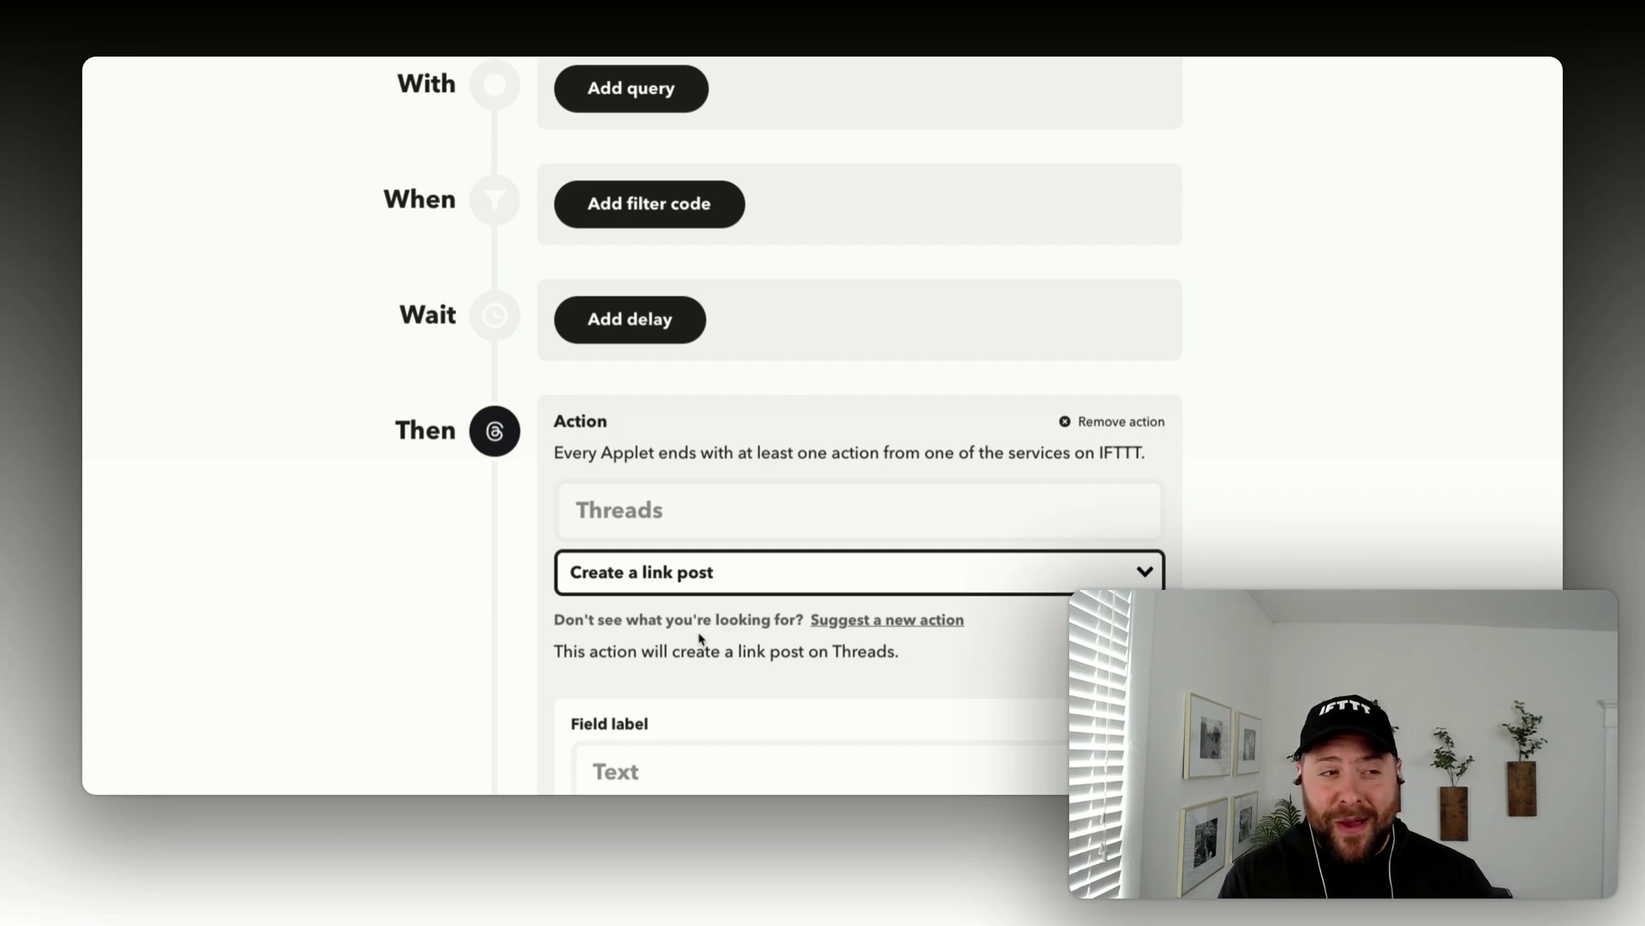
scroll(700, 639, "up", 5)
scroll(651, 514, "down", 2)
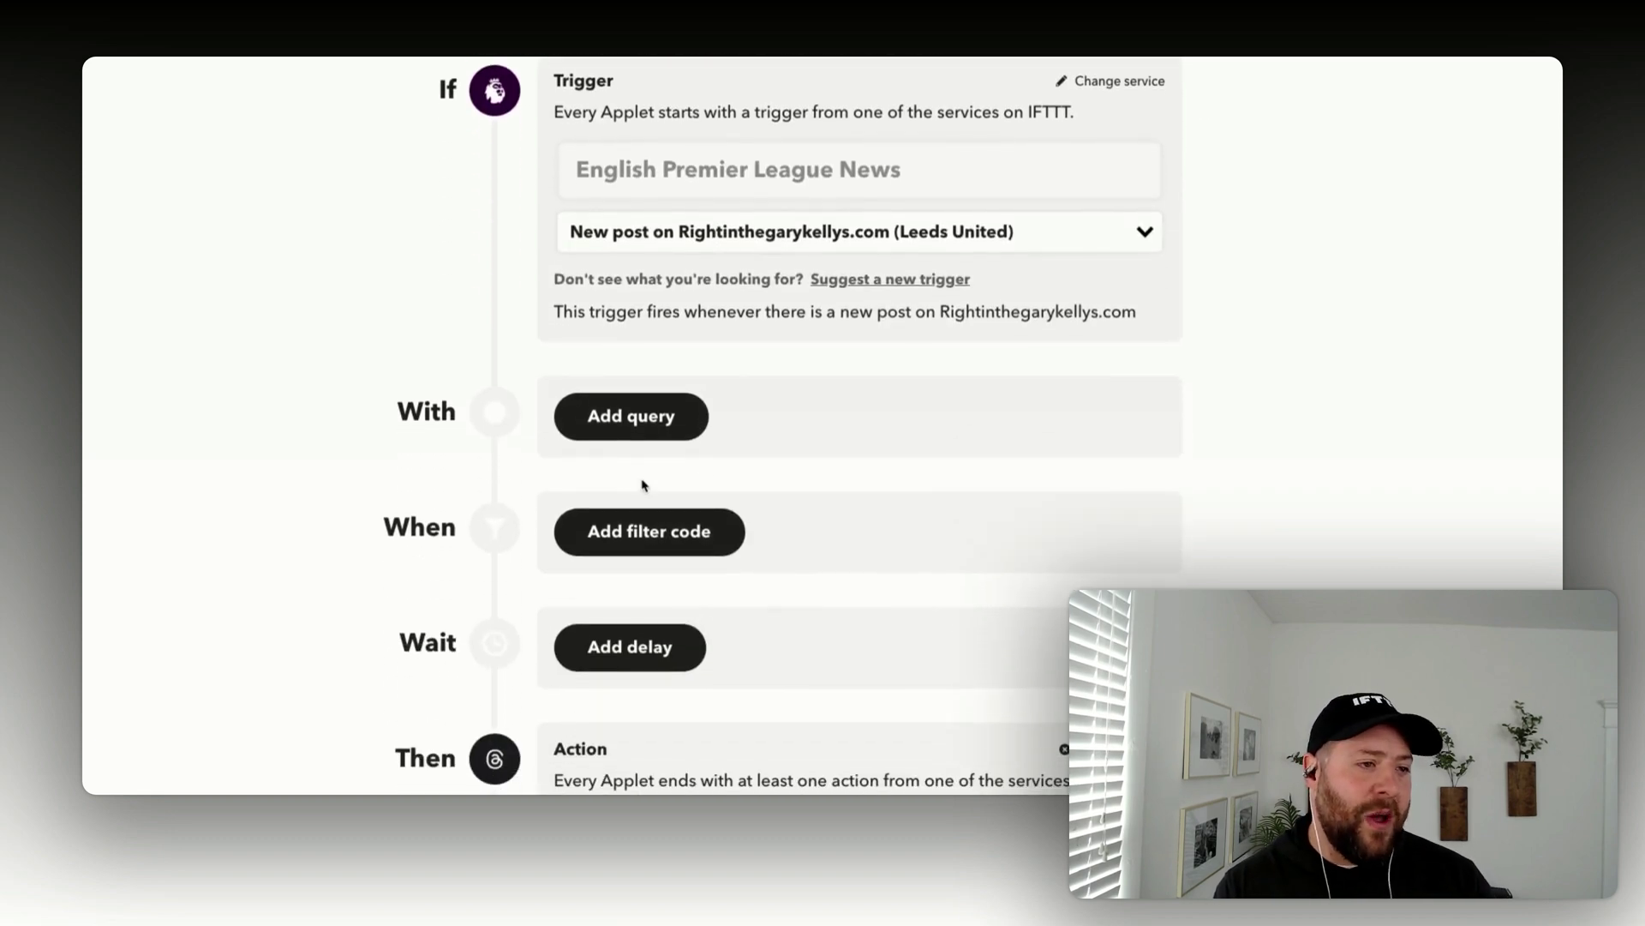
- Add a ChatGPT query step after the trigger, found by searching 'chatgpt'
left_click(624, 414)
left_click(689, 487)
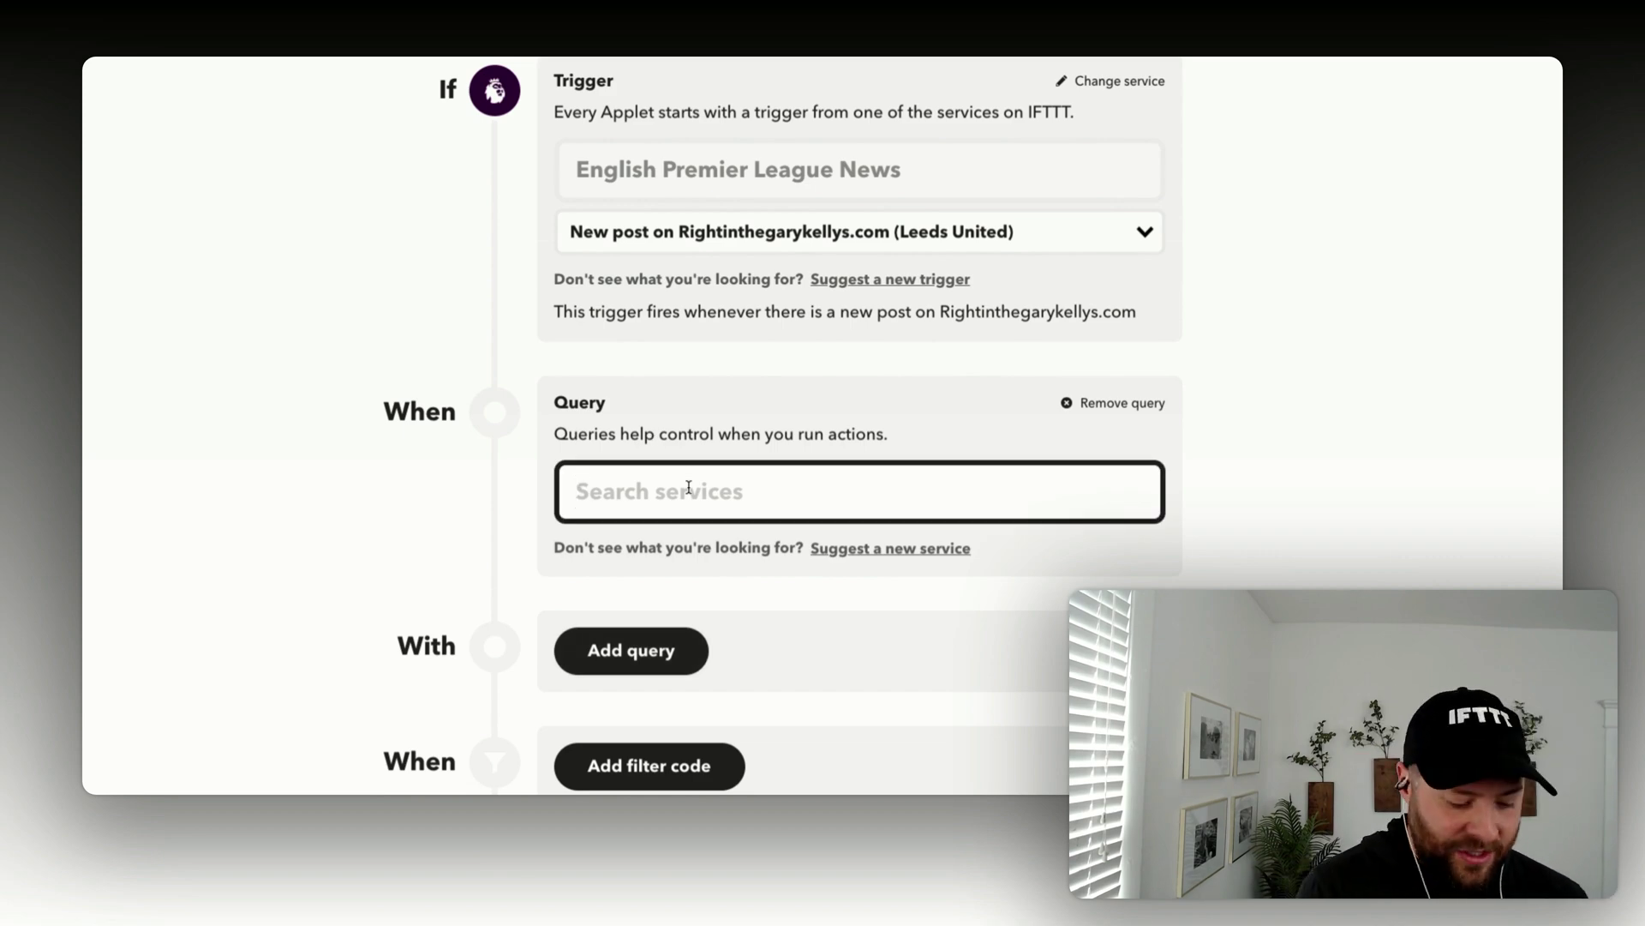
type("chap")
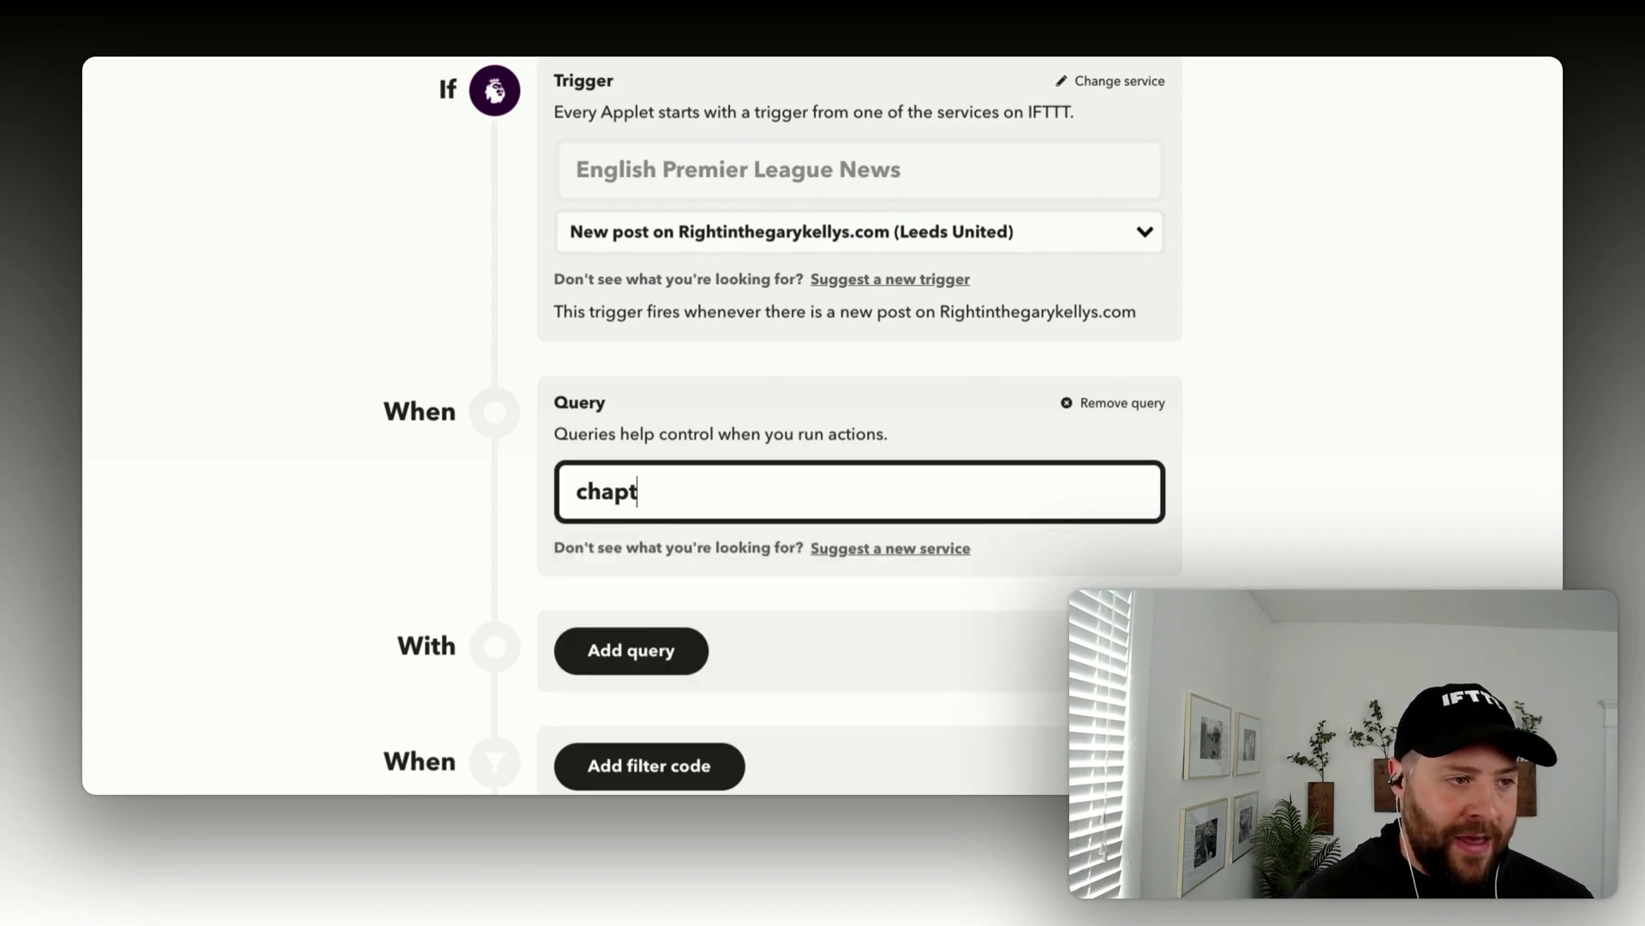
type("t")
key("BackSpace")
key("BackSpace")
type("t")
left_click(692, 556)
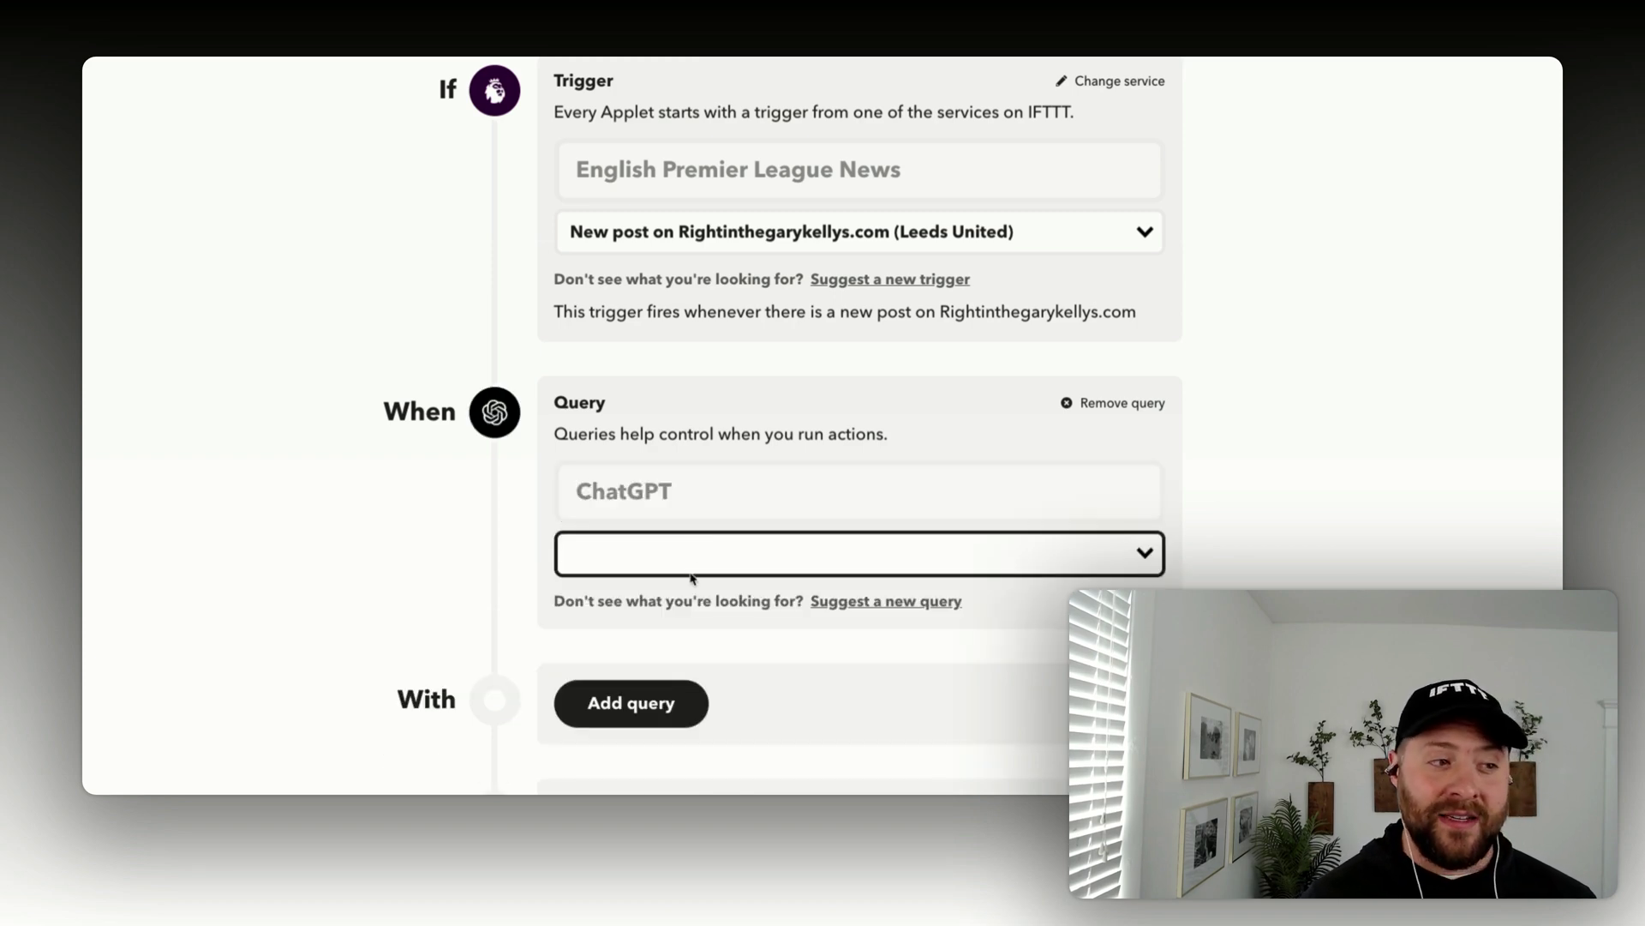
scroll(685, 628, "down", 1)
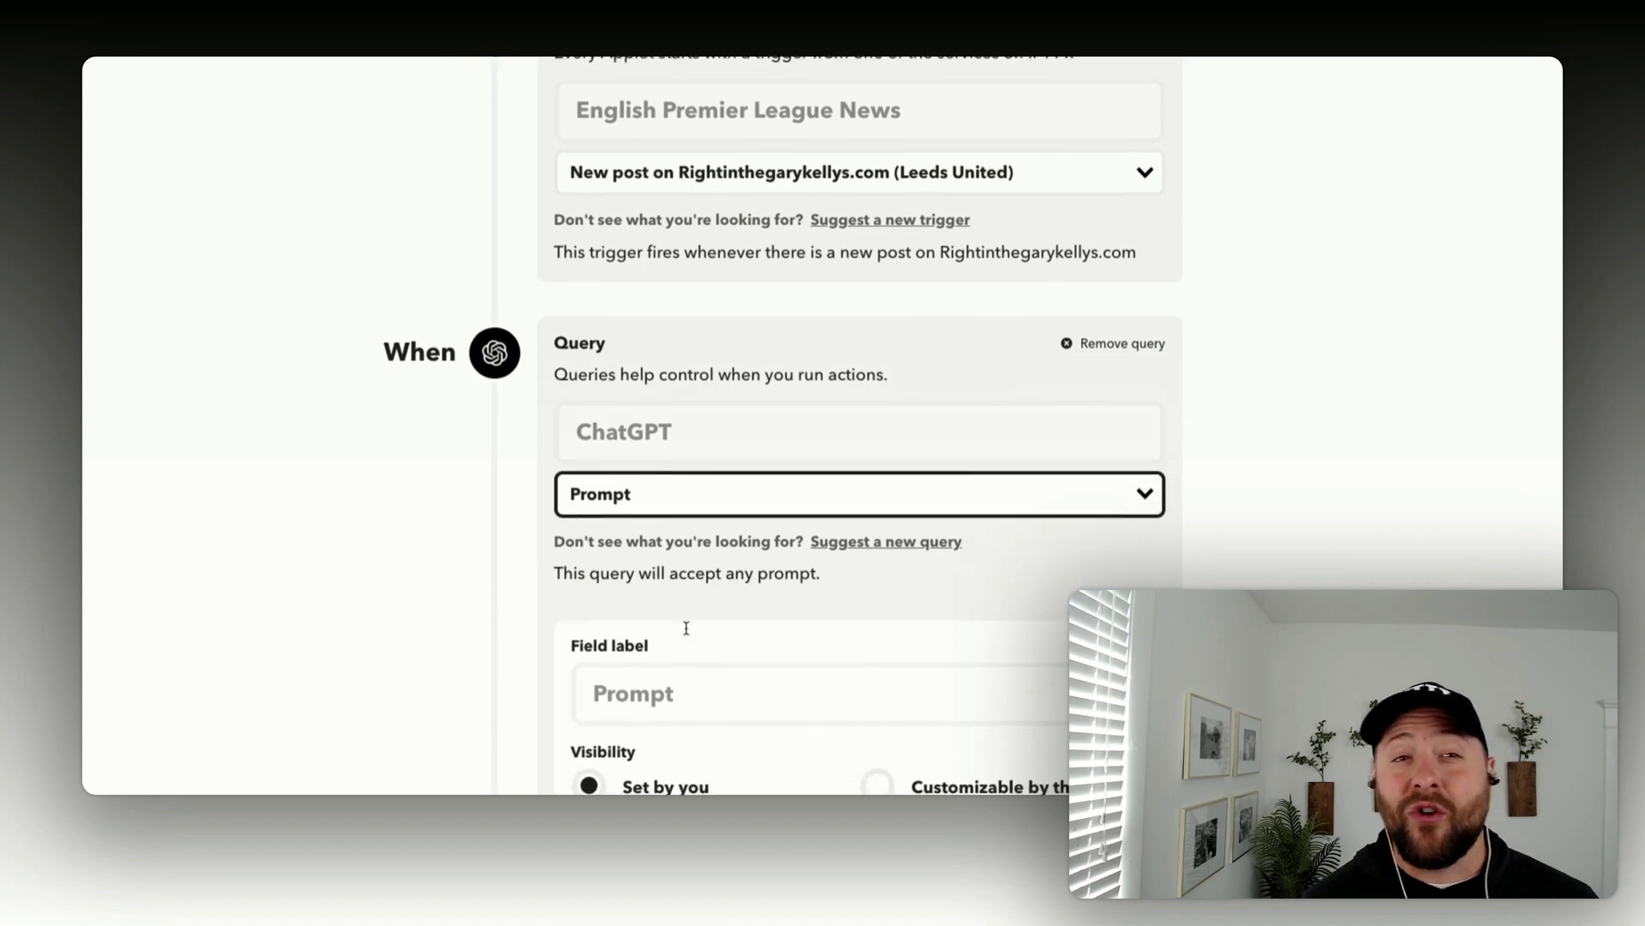
scroll(685, 634, "down", 1)
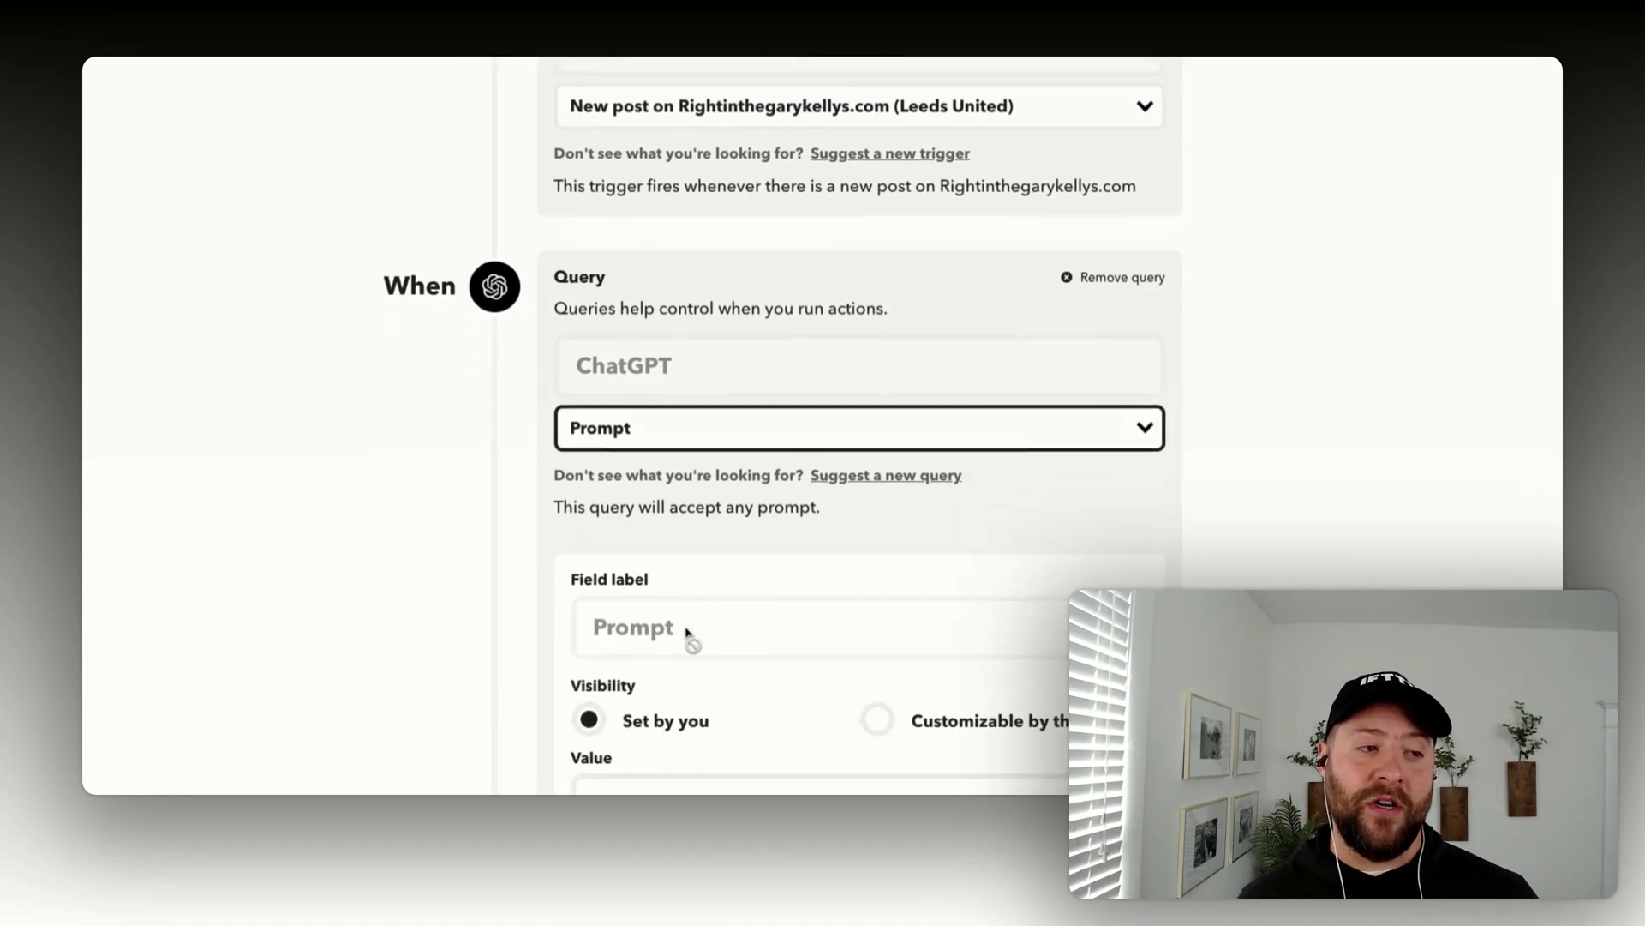
- Set the prompt to 'Write a 300 character post designed for the Threads platform on the subject of' plus EntryTitle
left_click(685, 728)
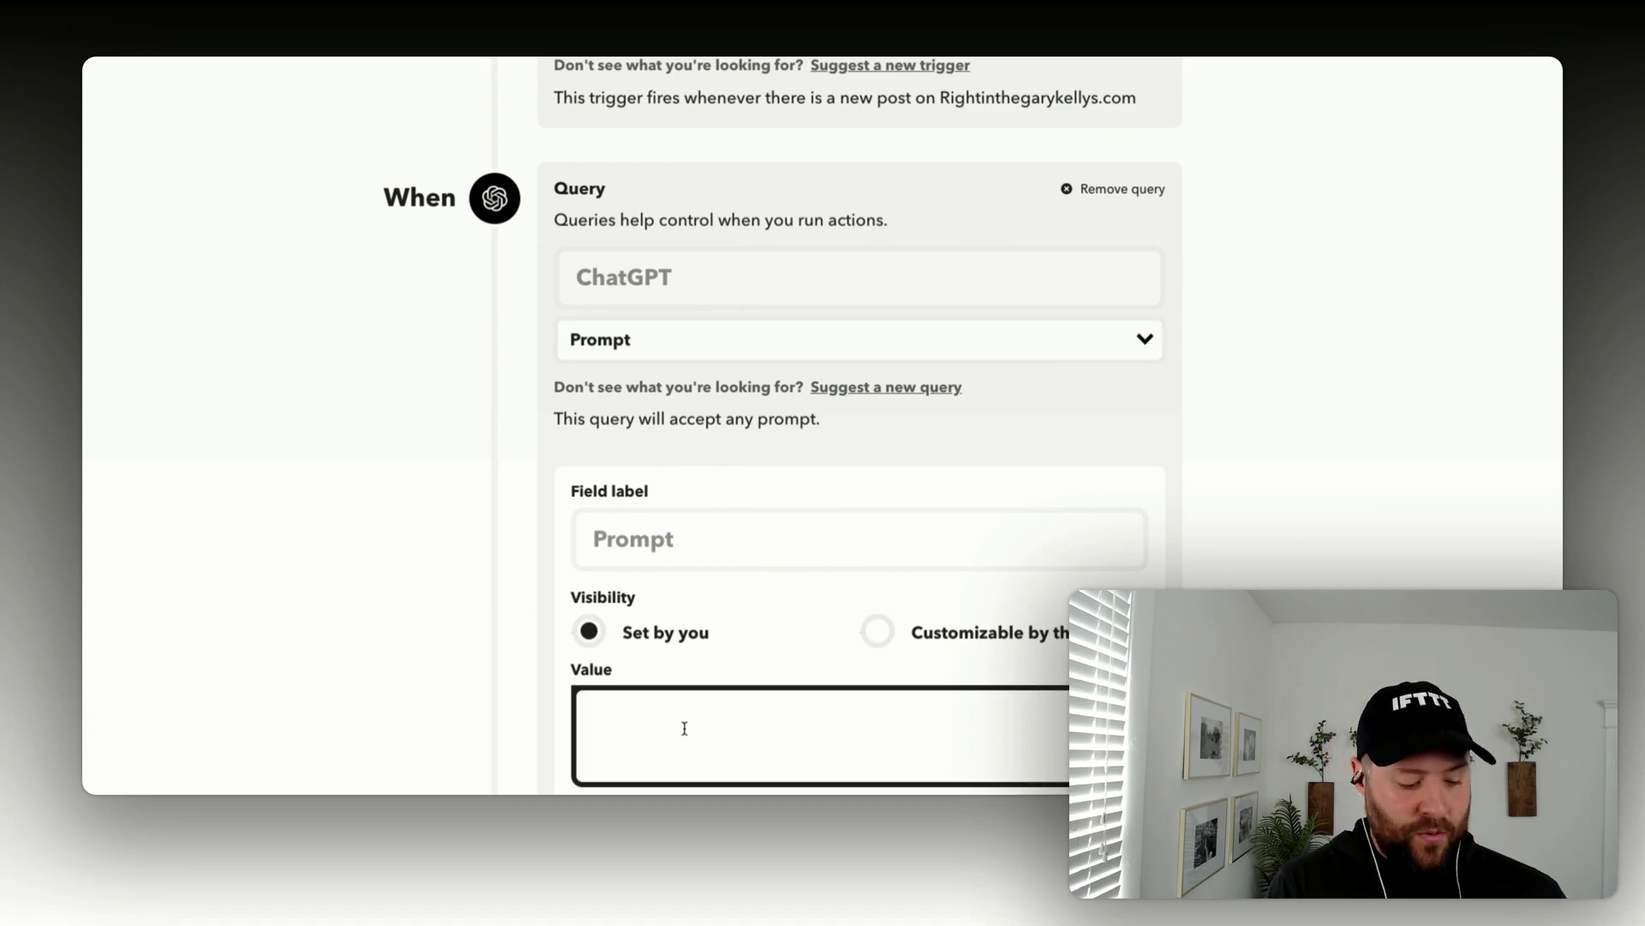
type("Write a 300 ")
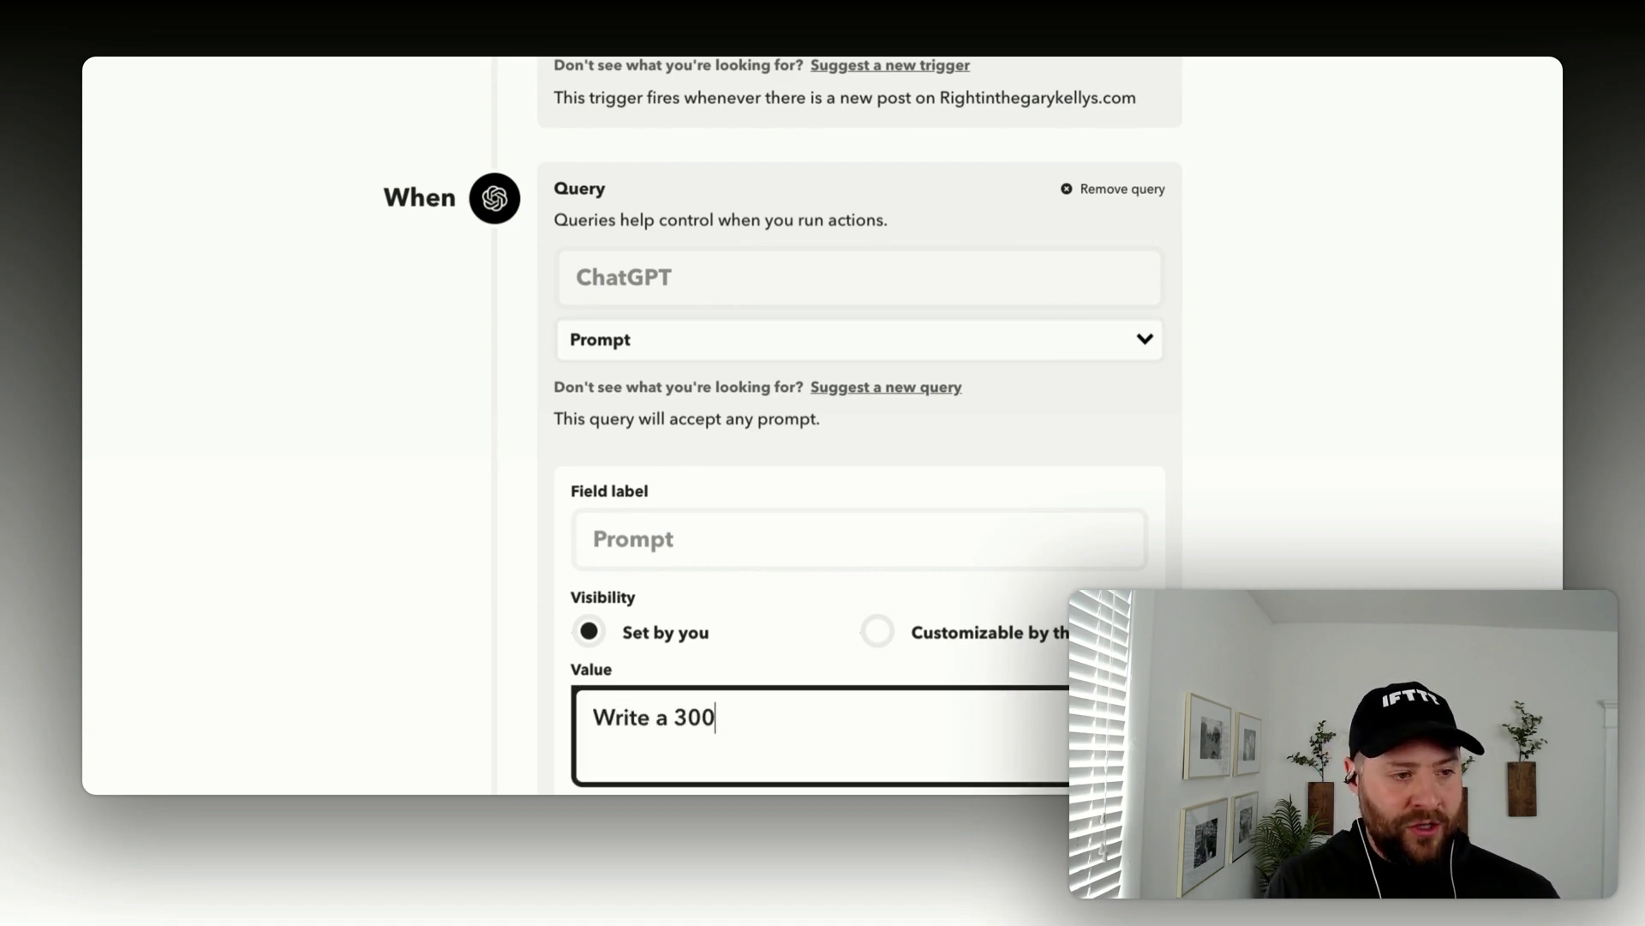
type("chara")
key("BackSpace")
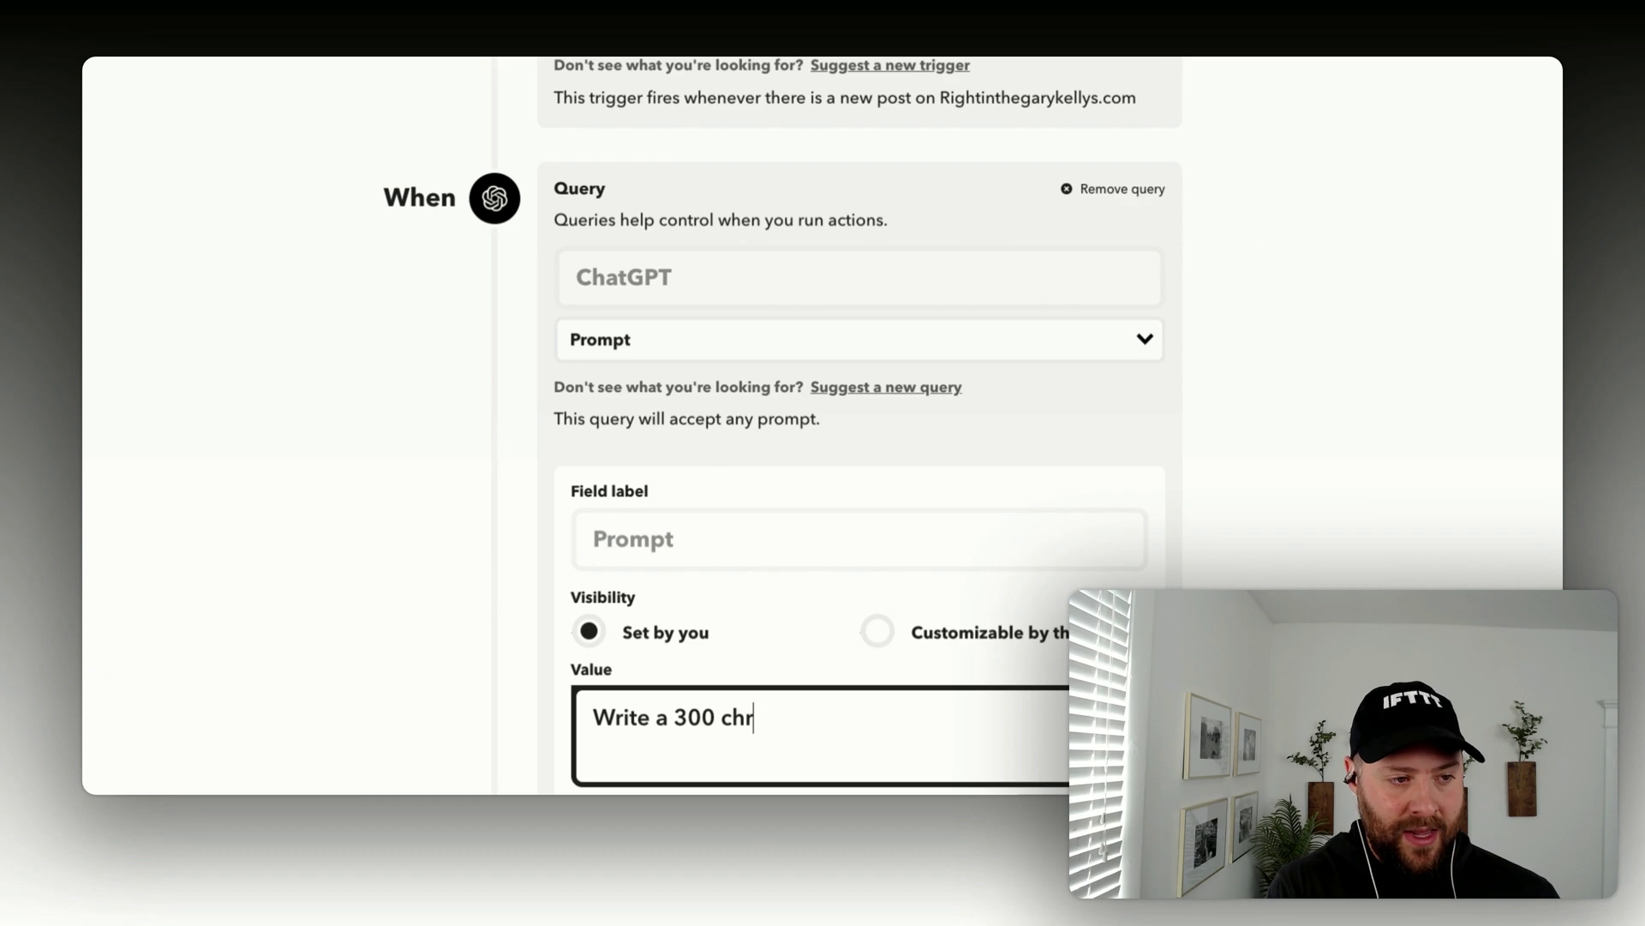
key("BackSpace")
type("aracter ")
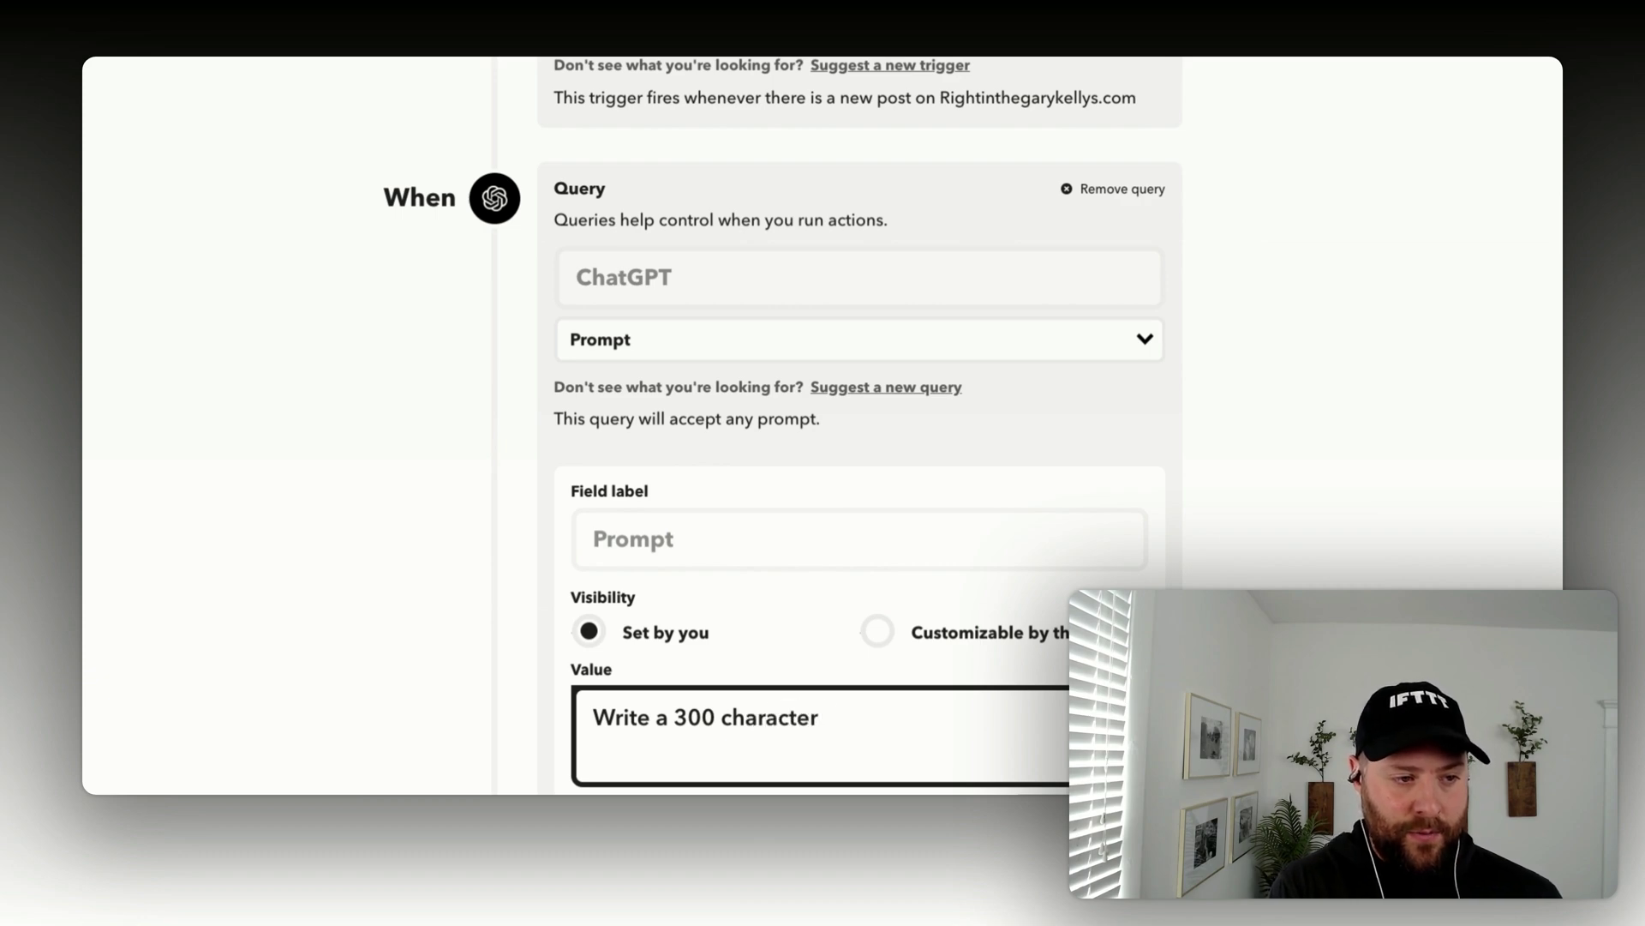
type("post")
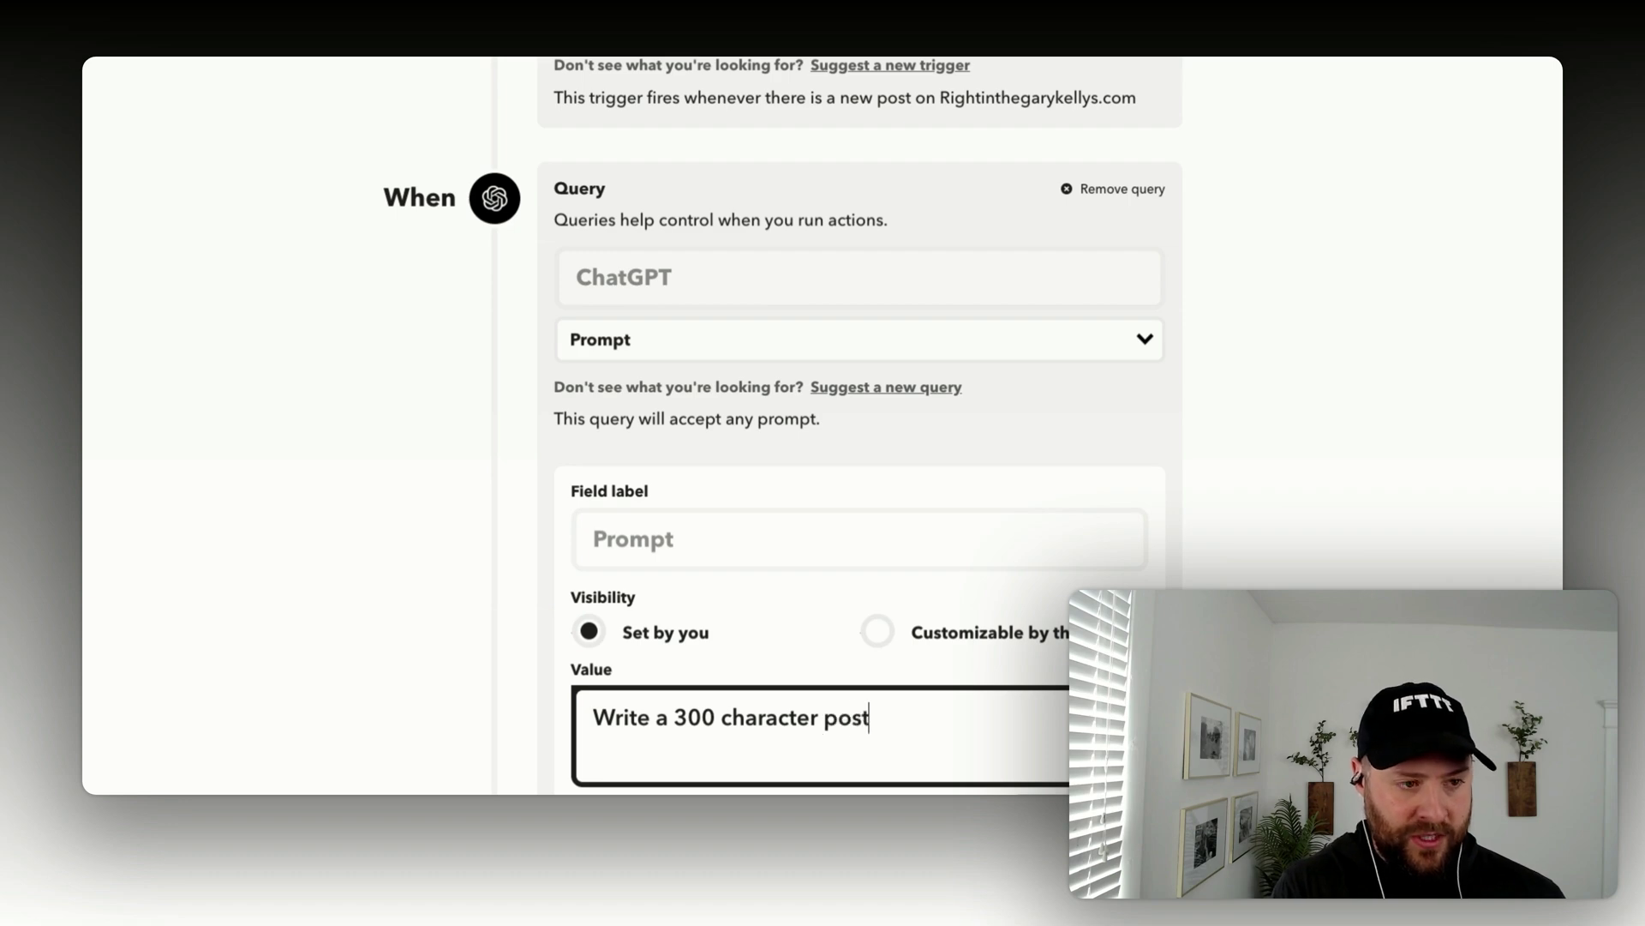
type(" designed for the")
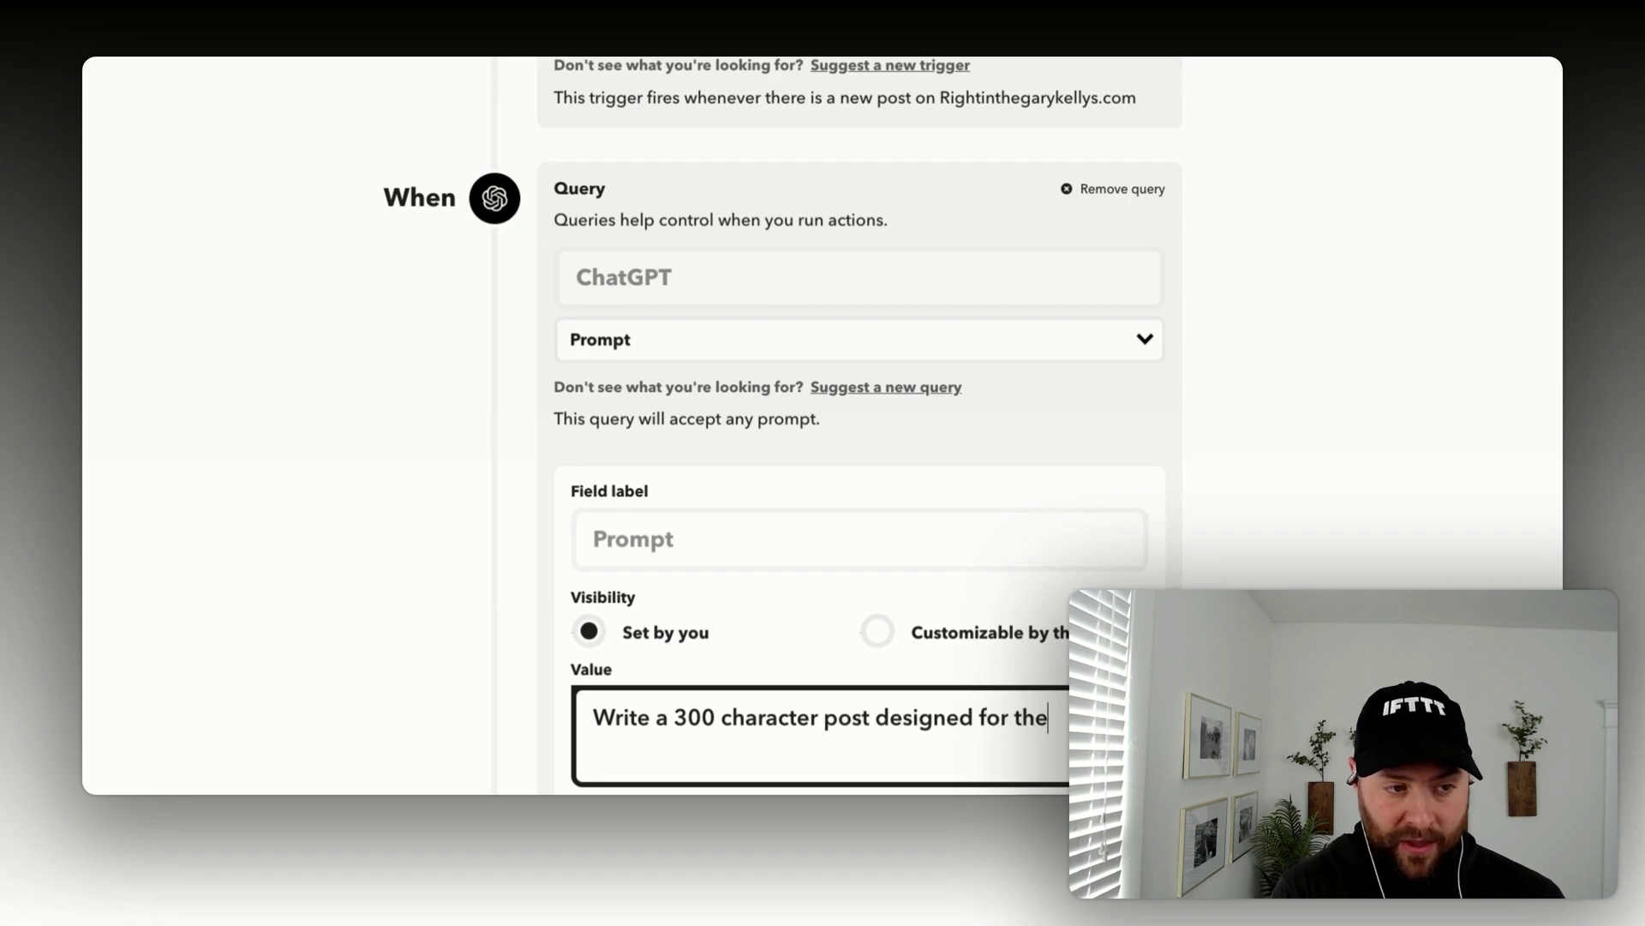
type(" Threads plat")
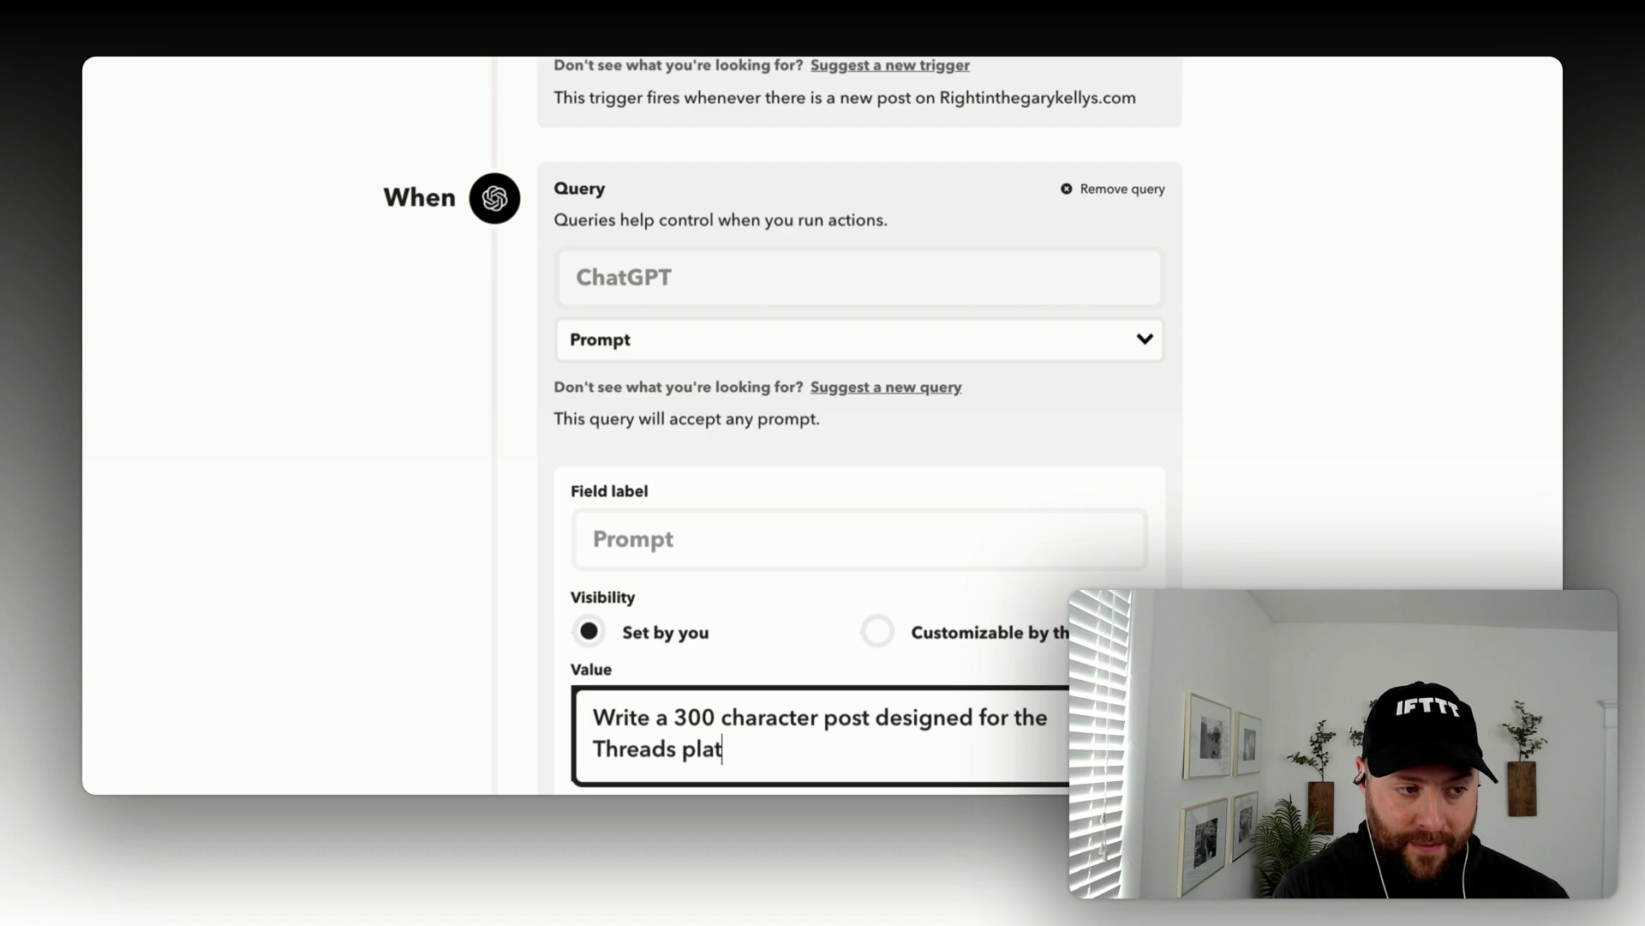
type("form on the s")
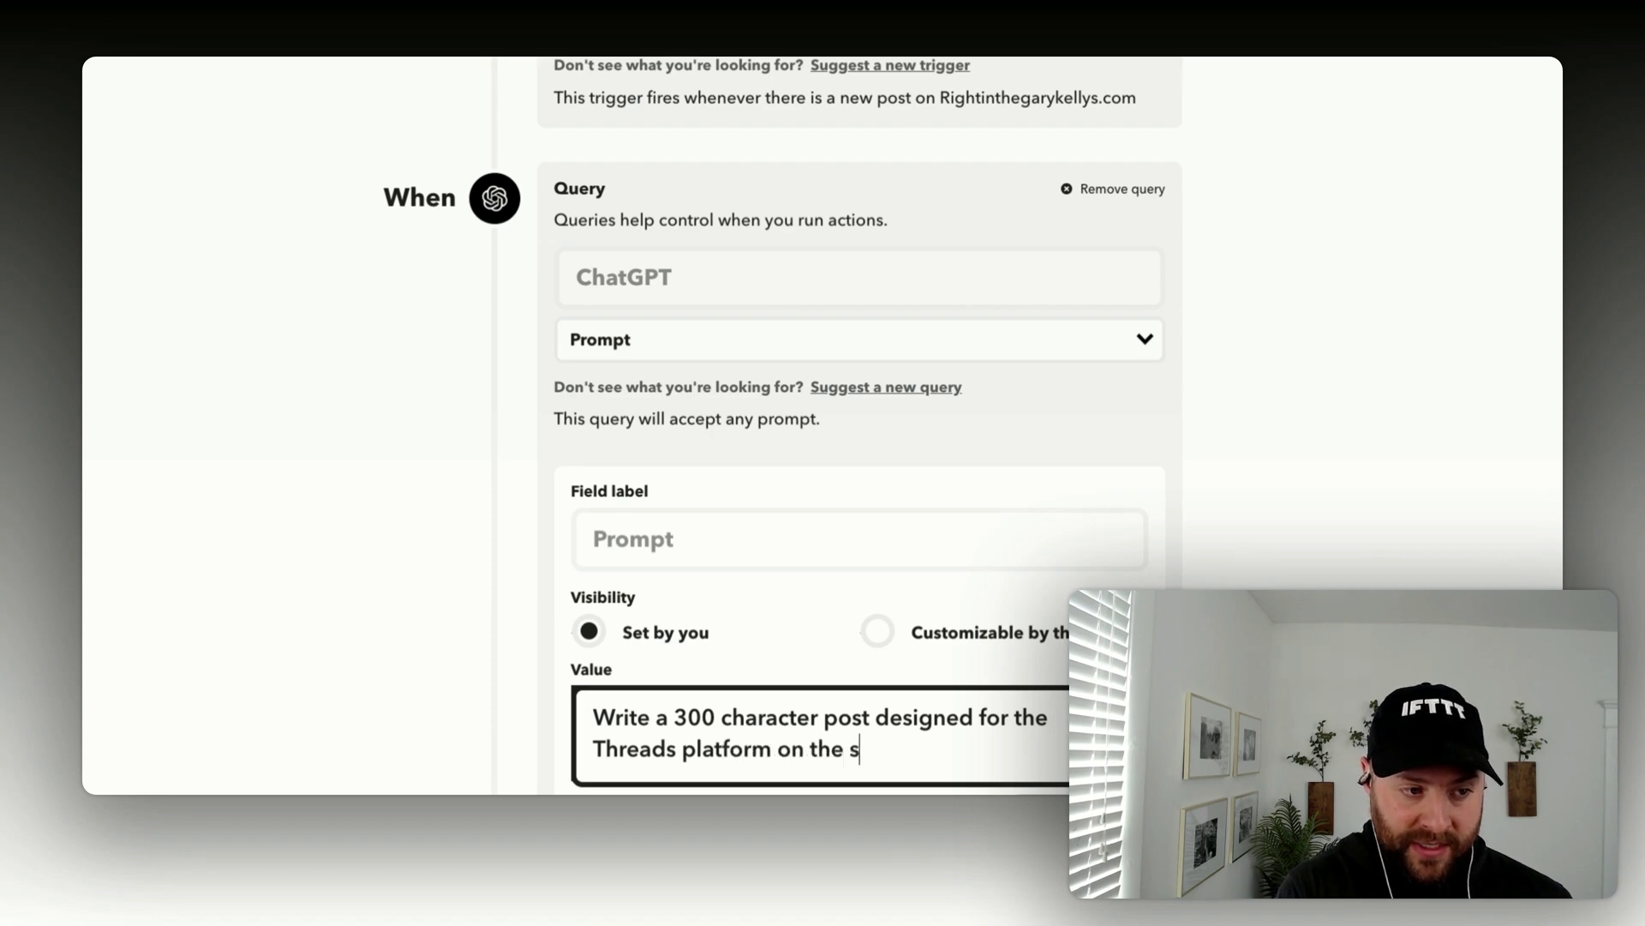
type("ubject of")
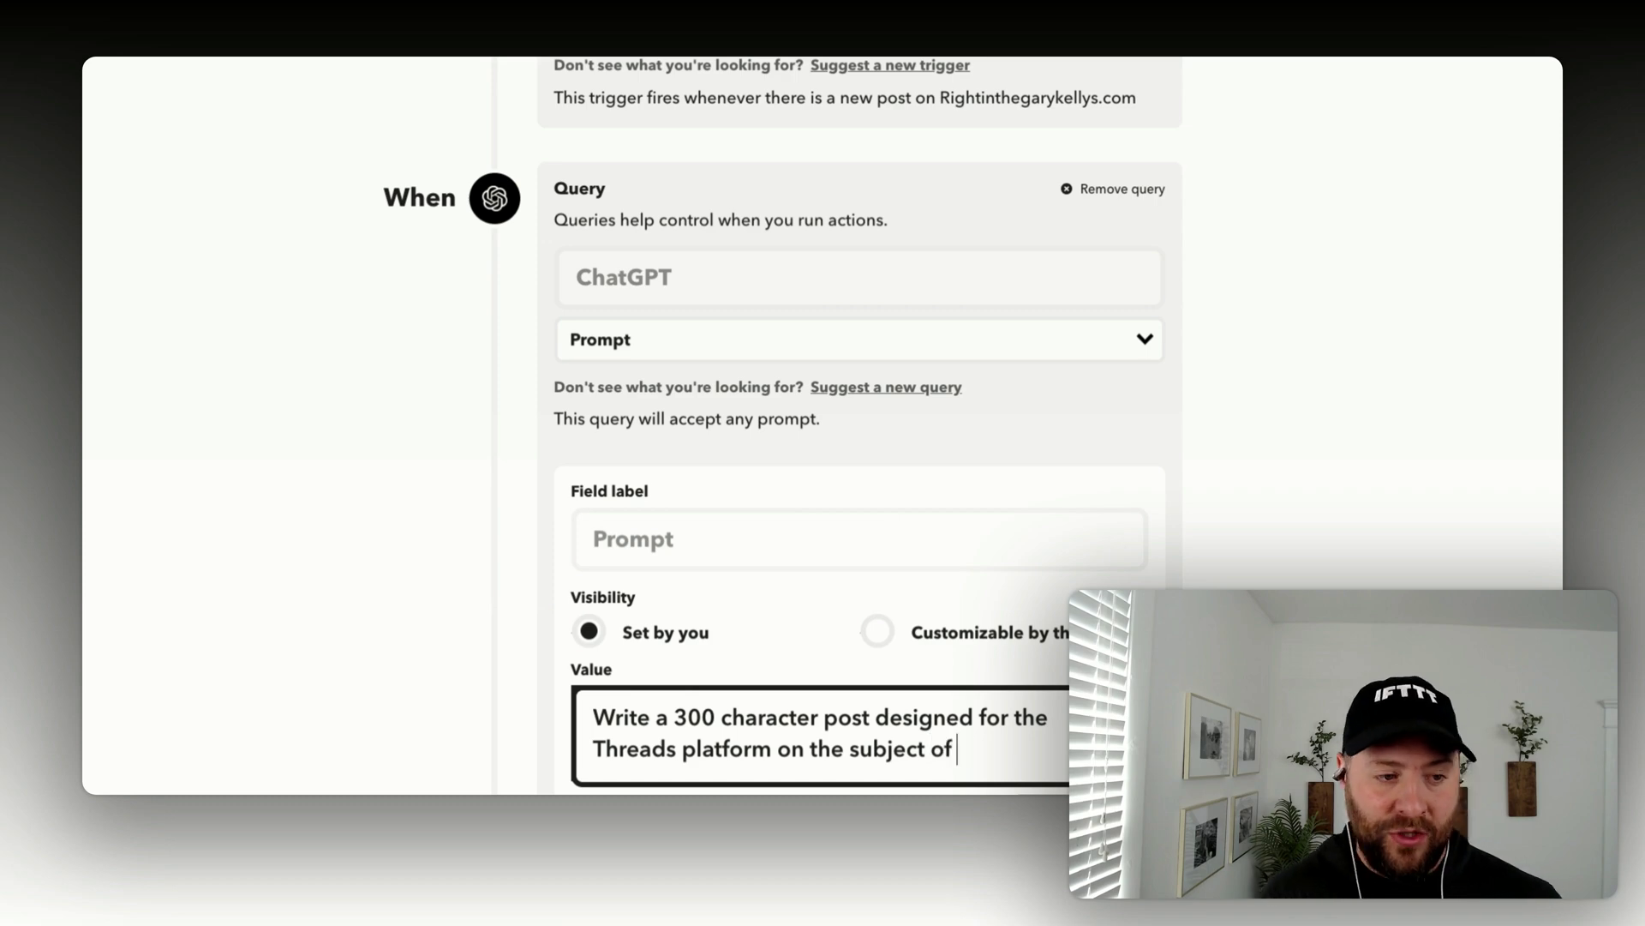
scroll(882, 653, "down", 3)
left_click(1103, 596)
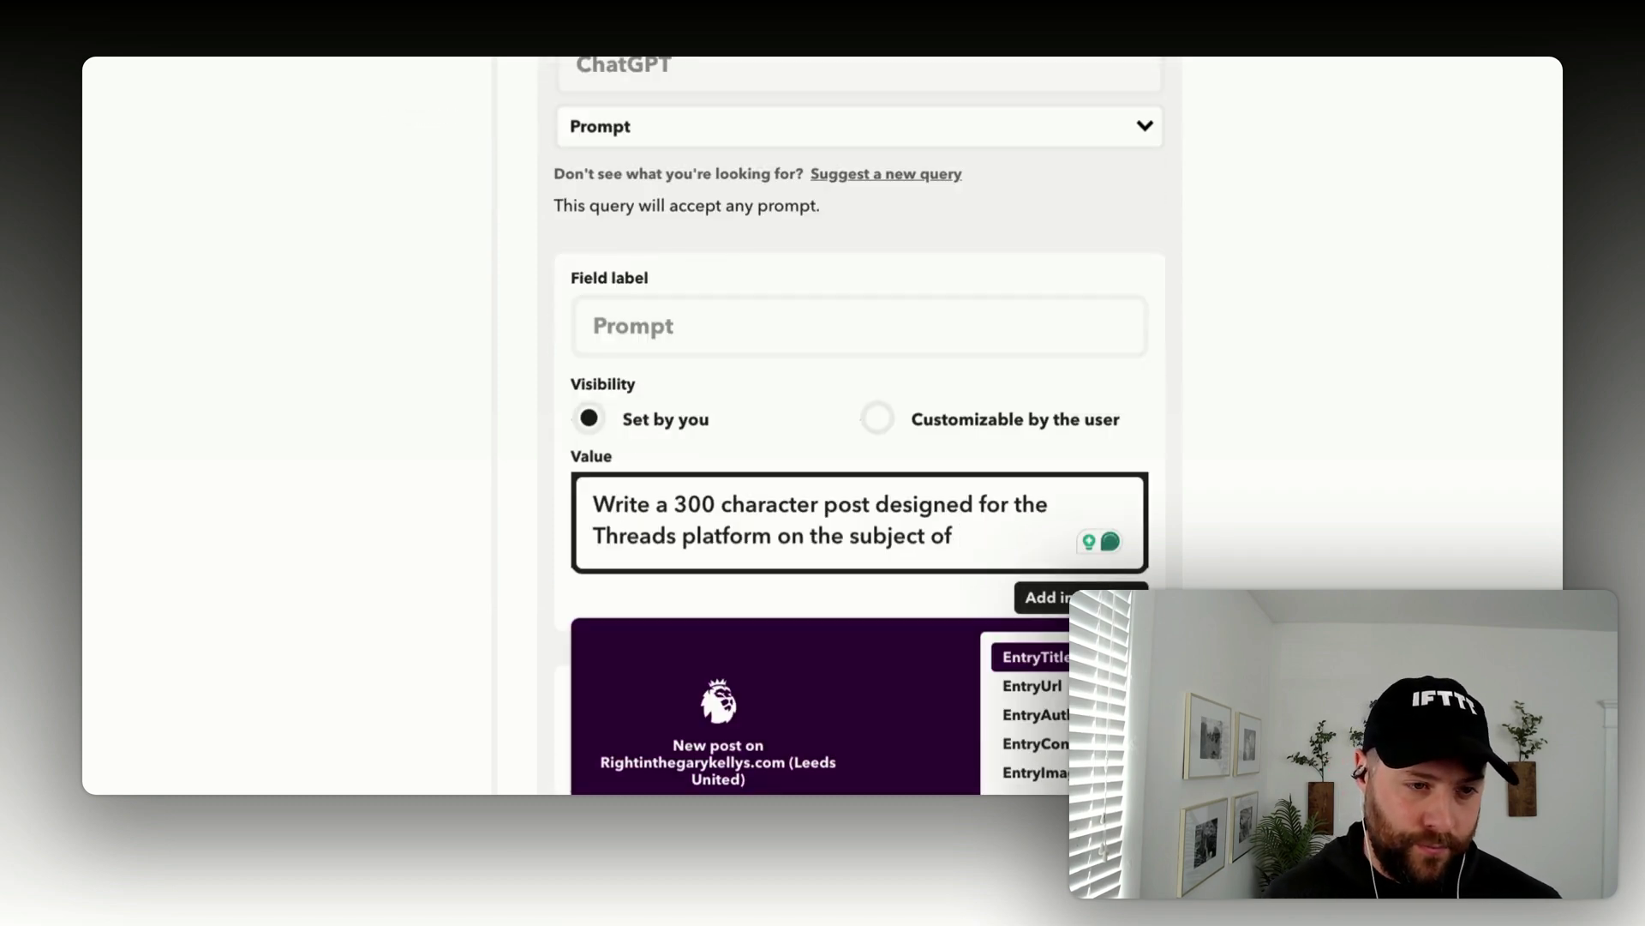
left_click(1054, 657)
scroll(857, 428, "down", 2)
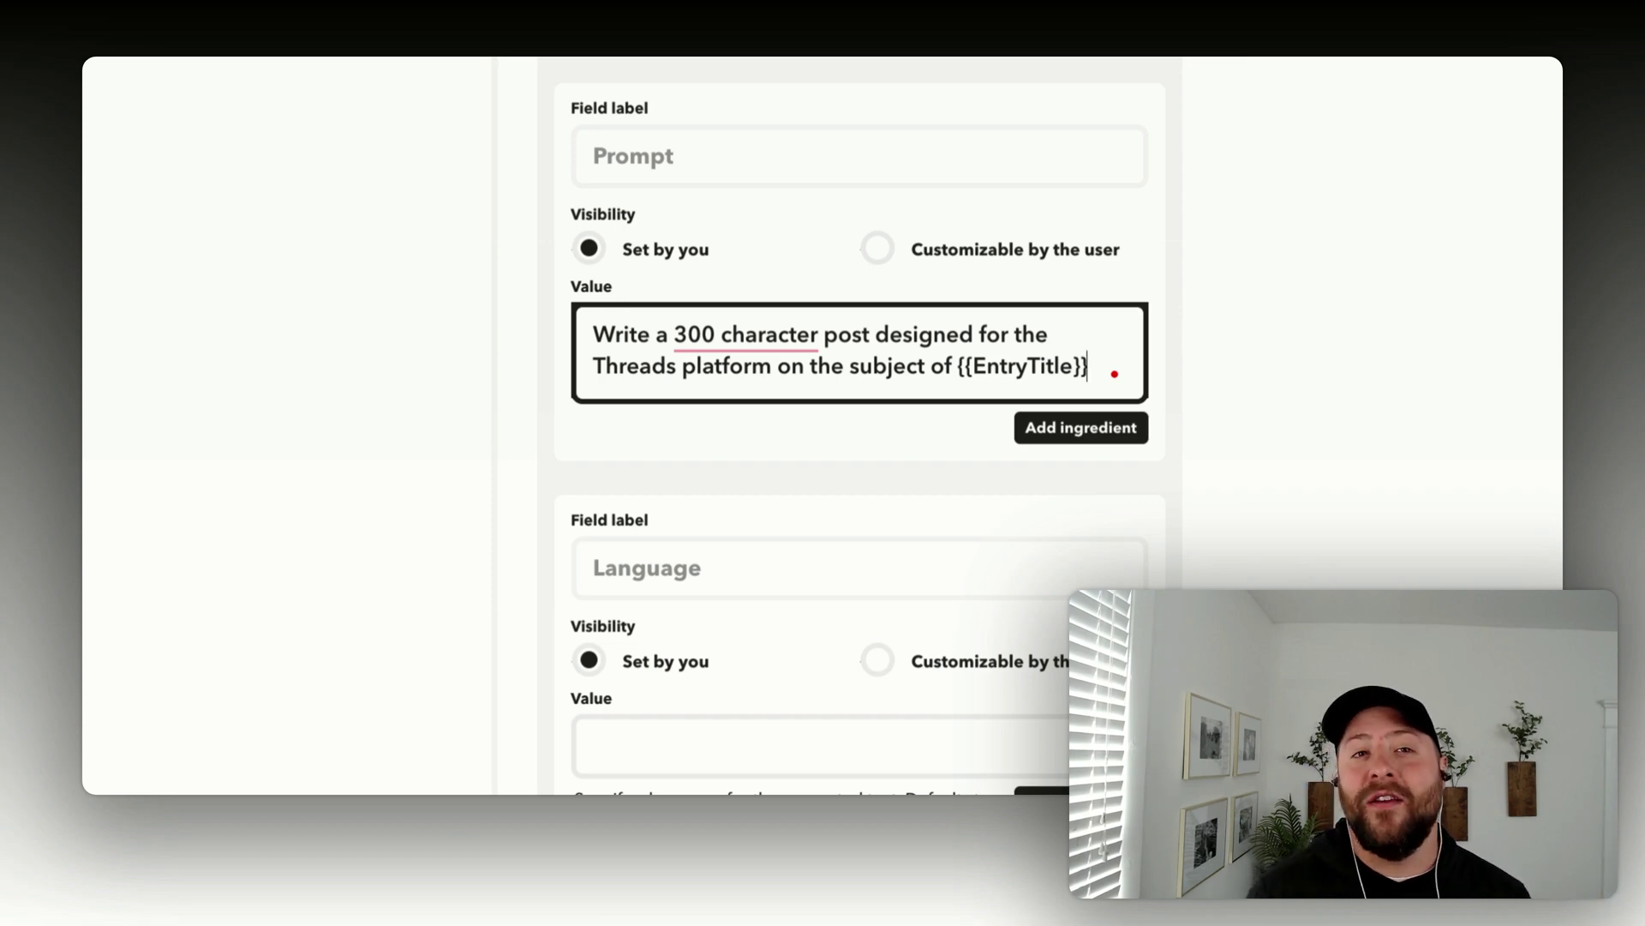
- Delete the default 'New post on' text and EntryTitle, leaving only {{EntryUrl}} in the Threads post
scroll(1114, 374, "down", 10)
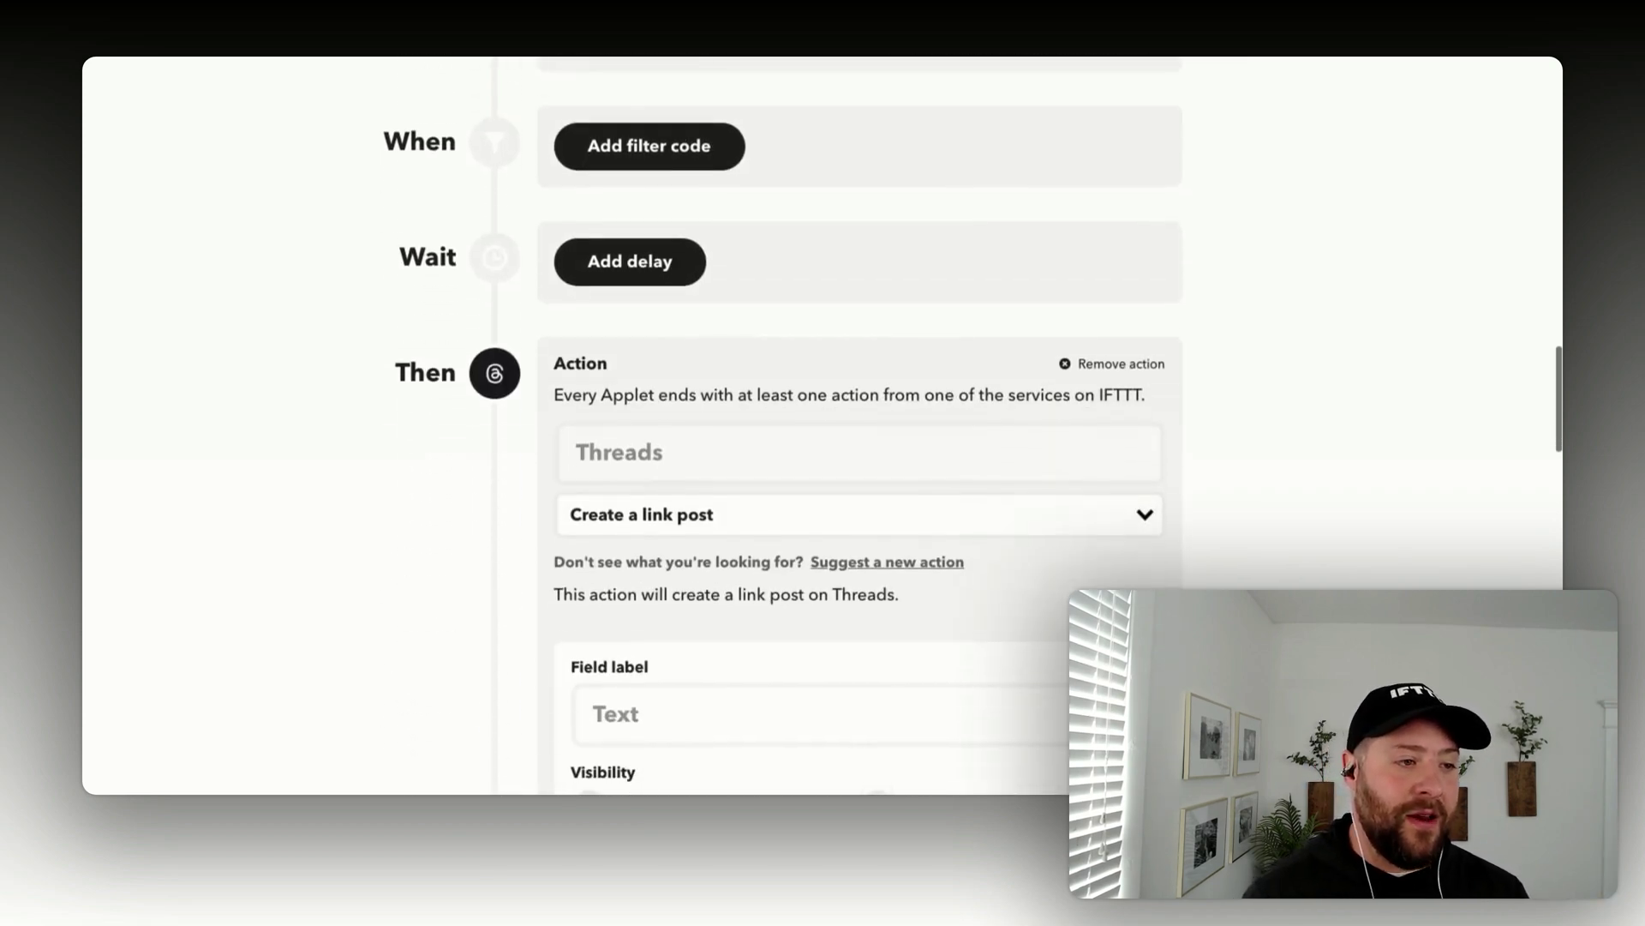
scroll(827, 540, "down", 5)
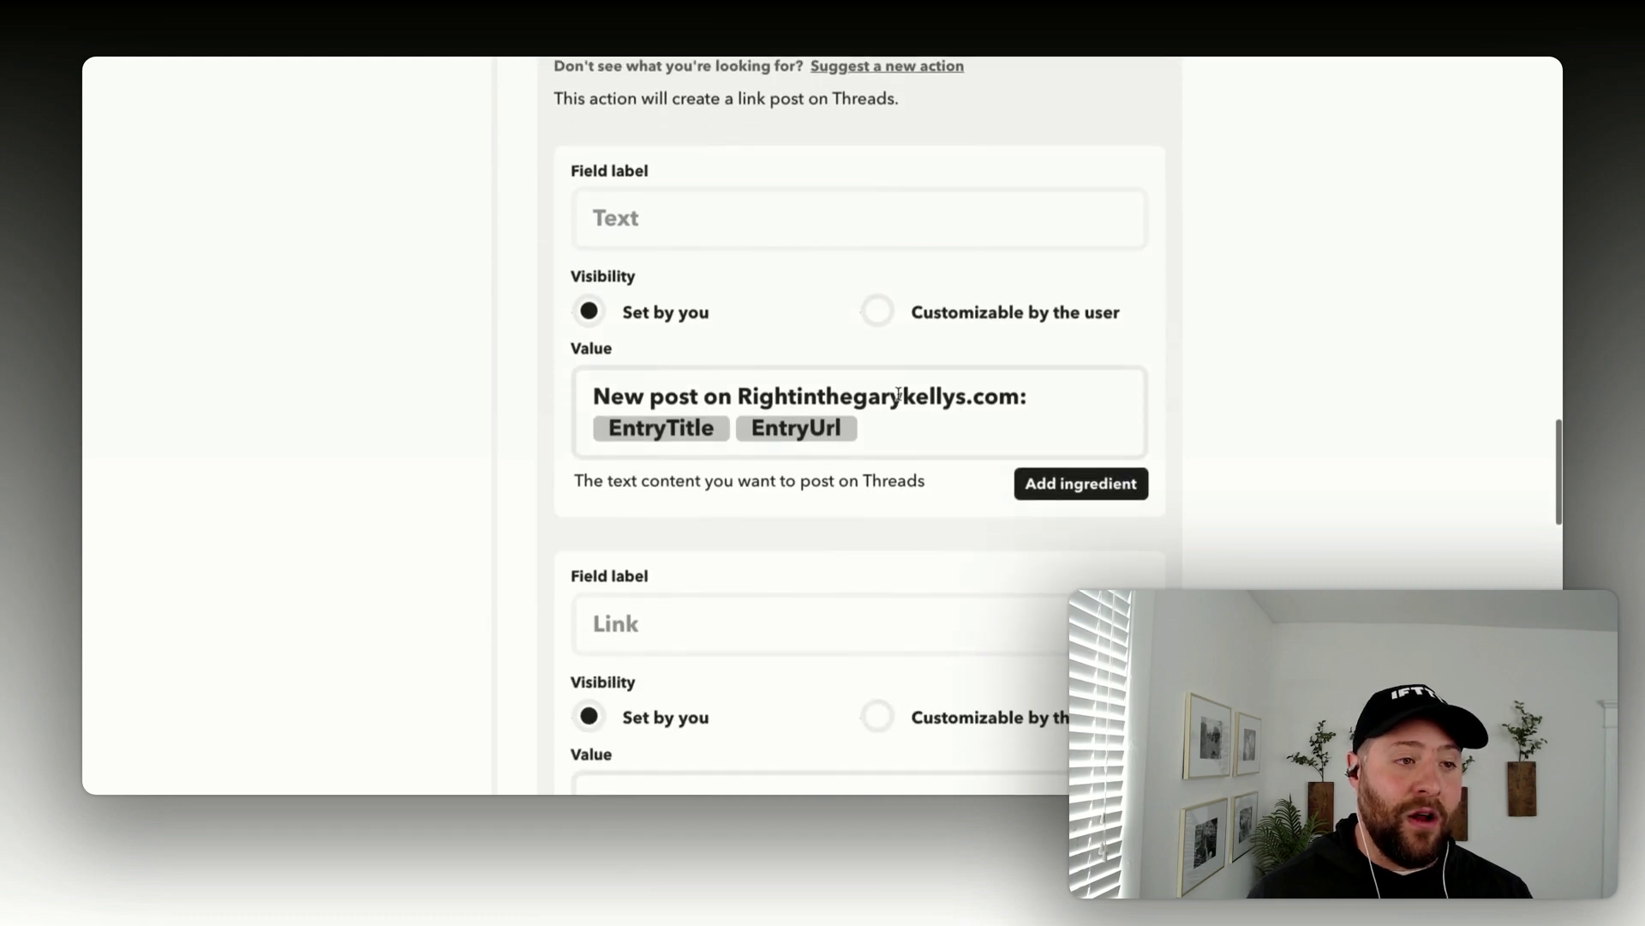
left_click(898, 394)
left_click_drag(874, 423, 543, 396)
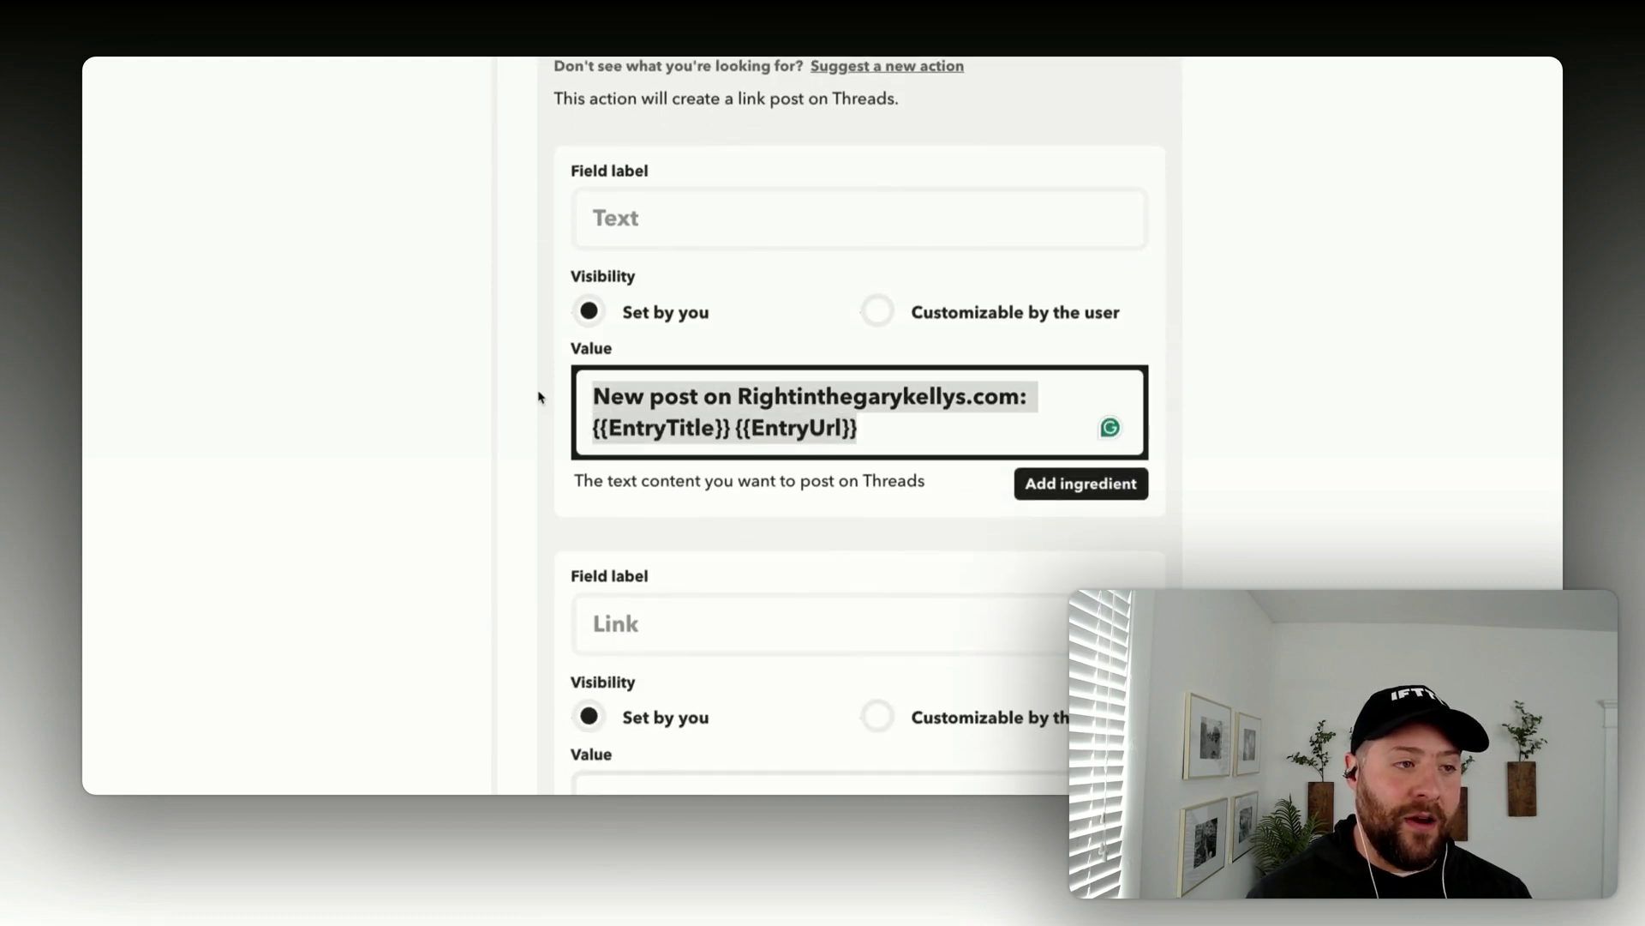
left_click(797, 402)
left_click_drag(737, 429, 593, 385)
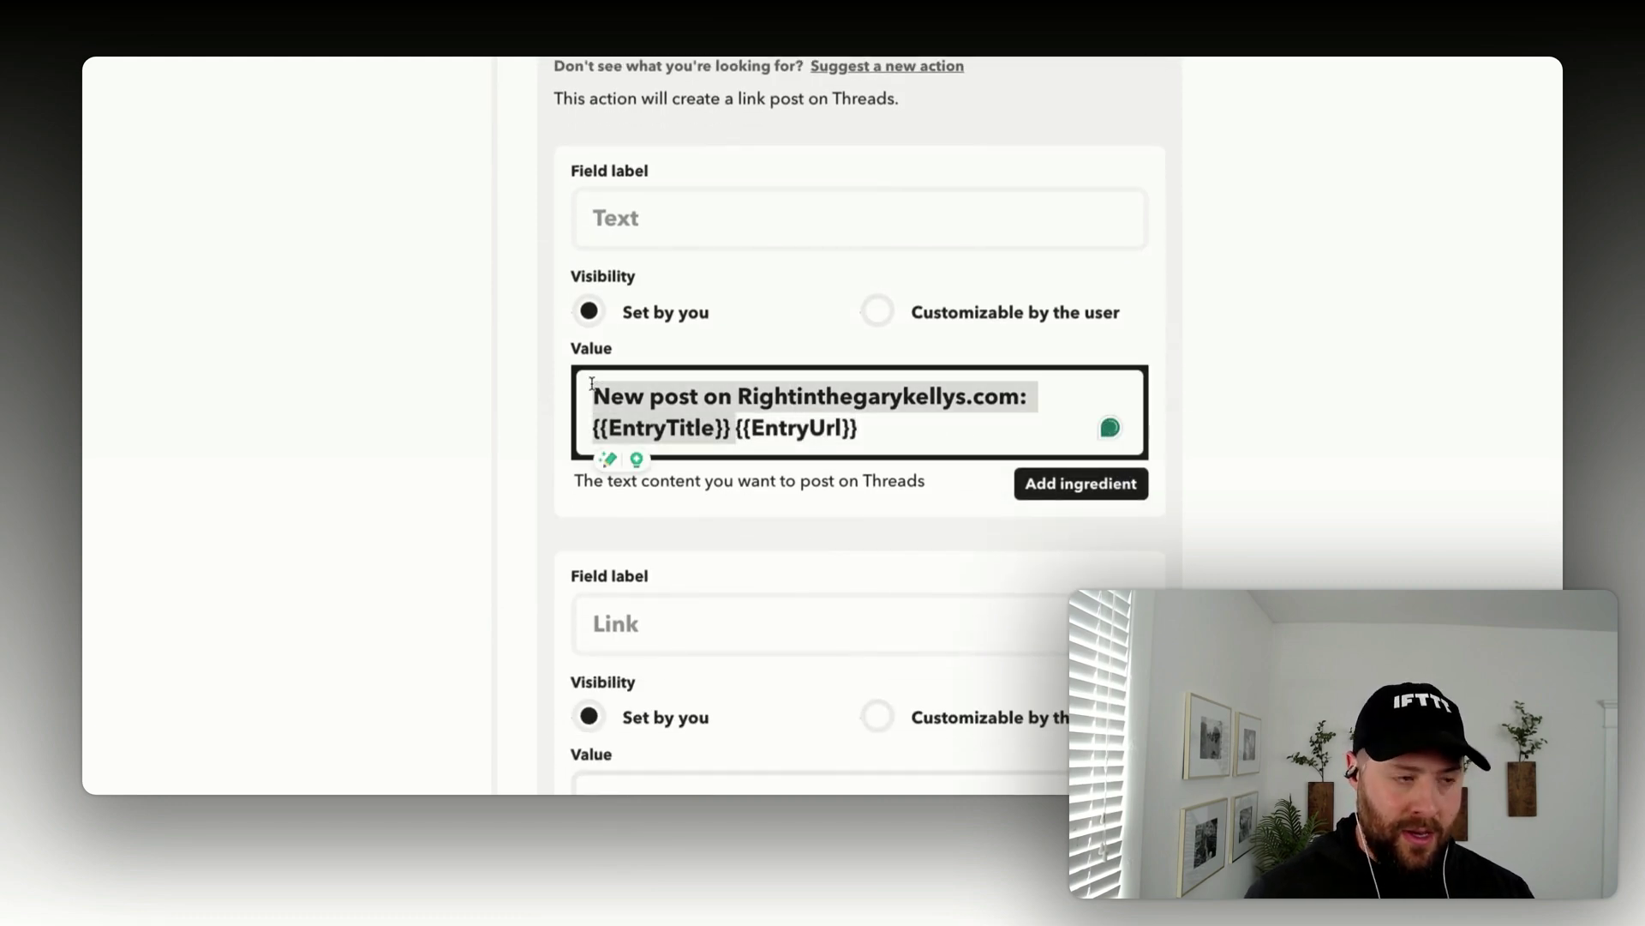
key("BackSpace")
left_click(1036, 451)
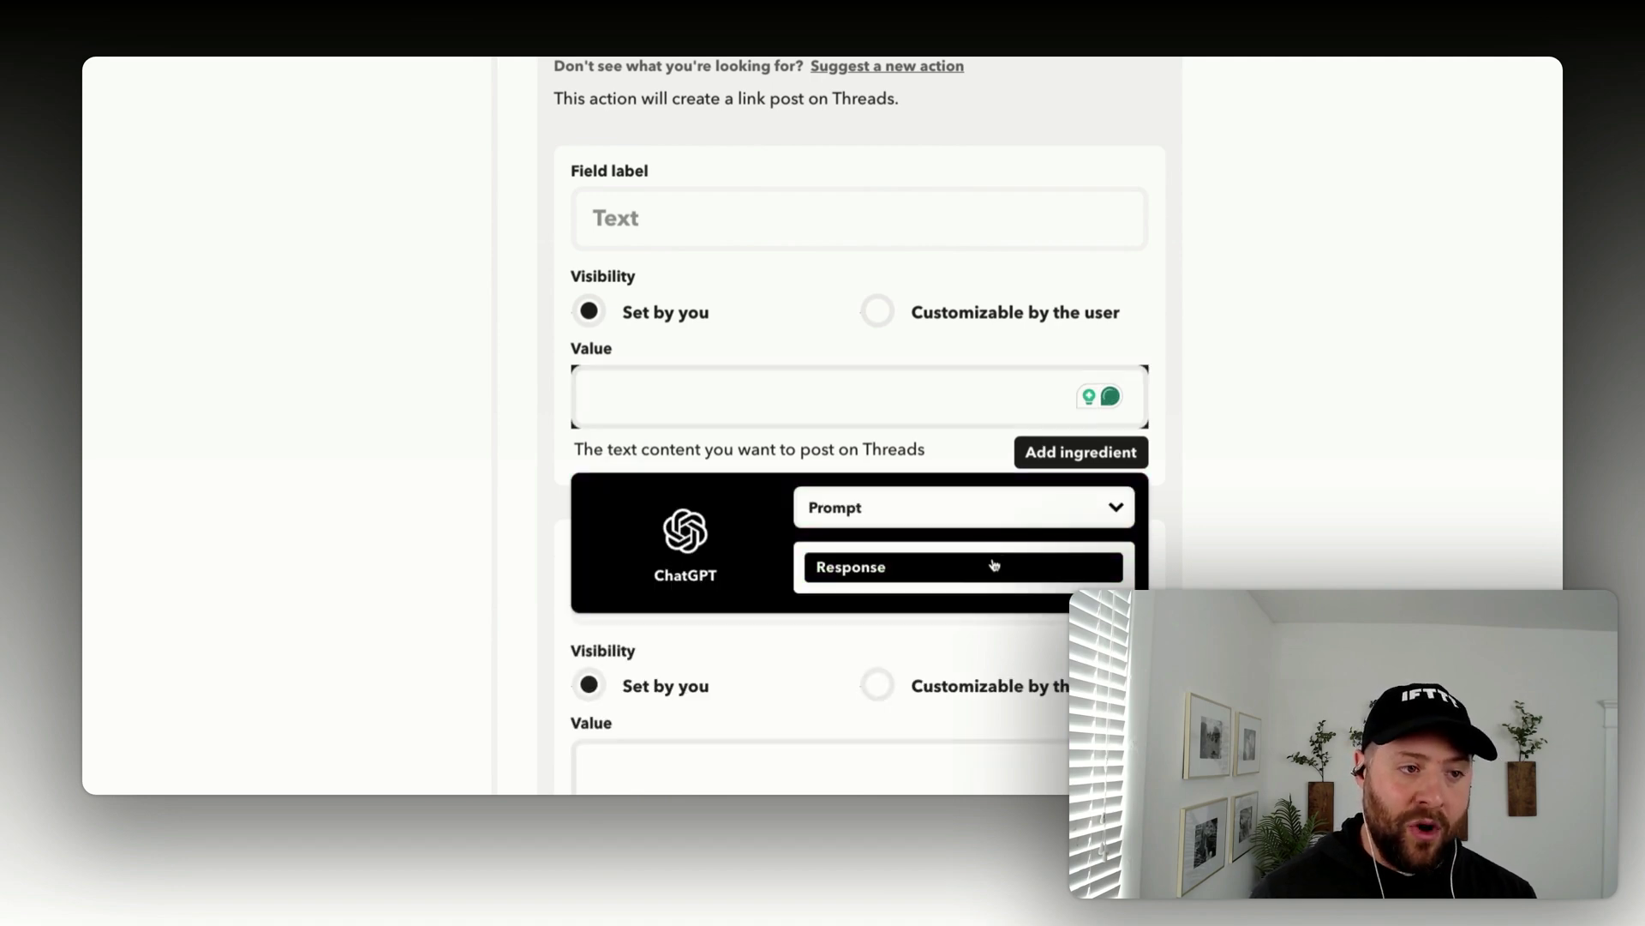
- Insert the ChatGPT Prompt's Response ingredient into the Threads post text
left_click(992, 565)
scroll(863, 503, "down", 10)
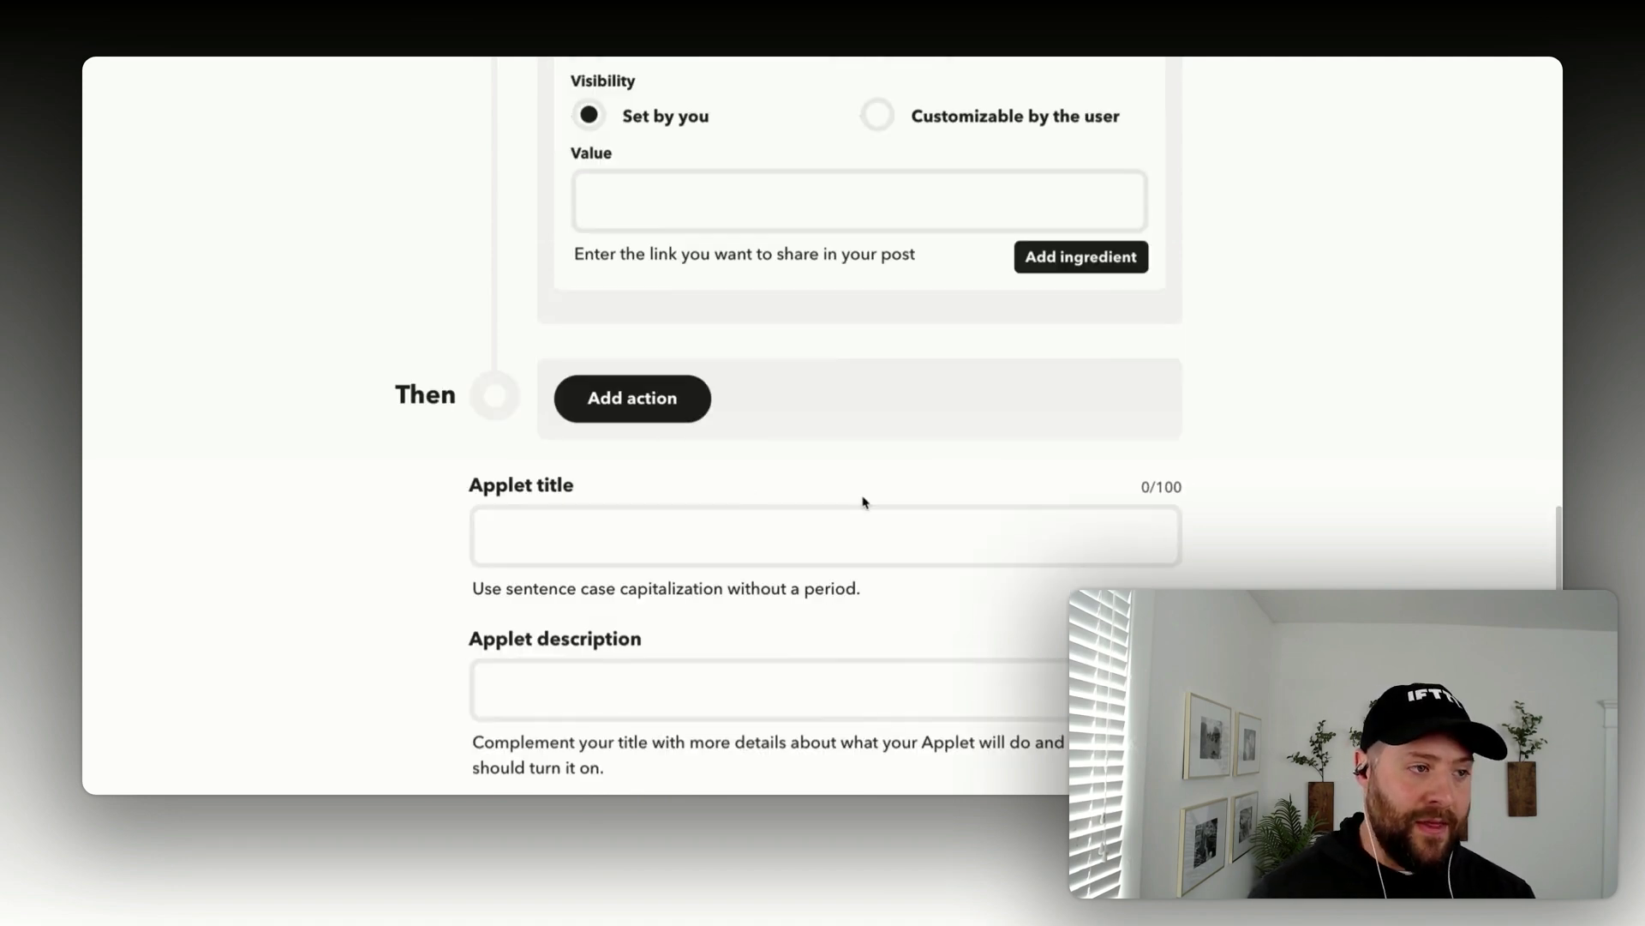